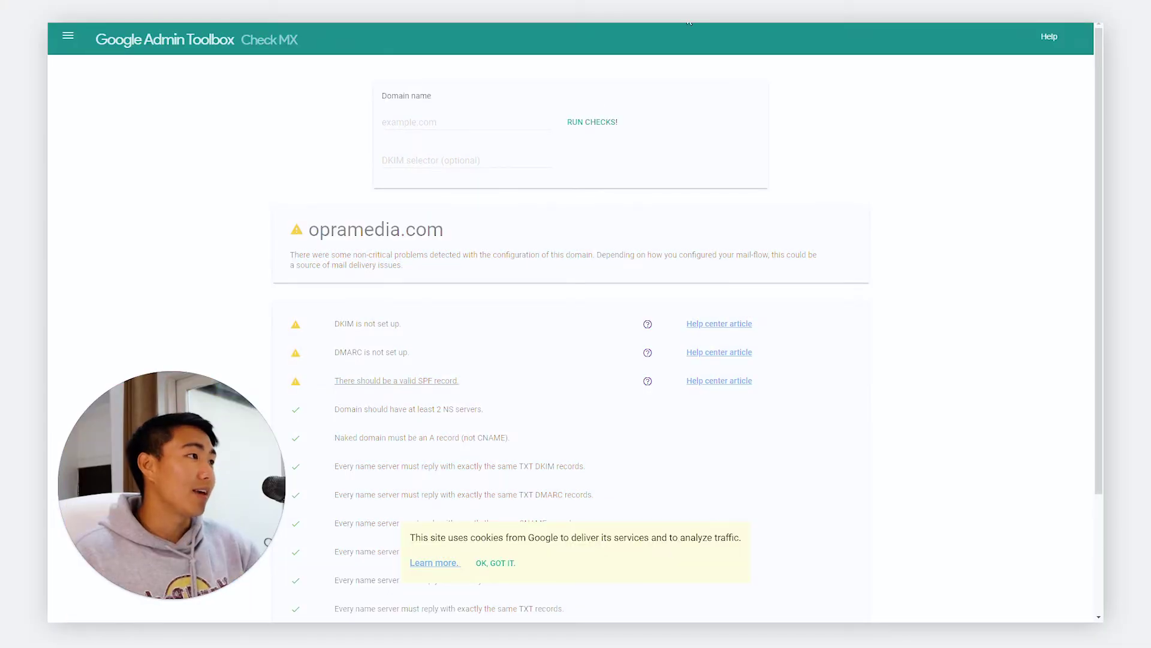
Review the opramedia.com Check MX results, highlighting its DMARC and SPF warnings.
{"action": "left_click_drag", "start_coordinate": [319, 222], "coordinate": [589, 228]}
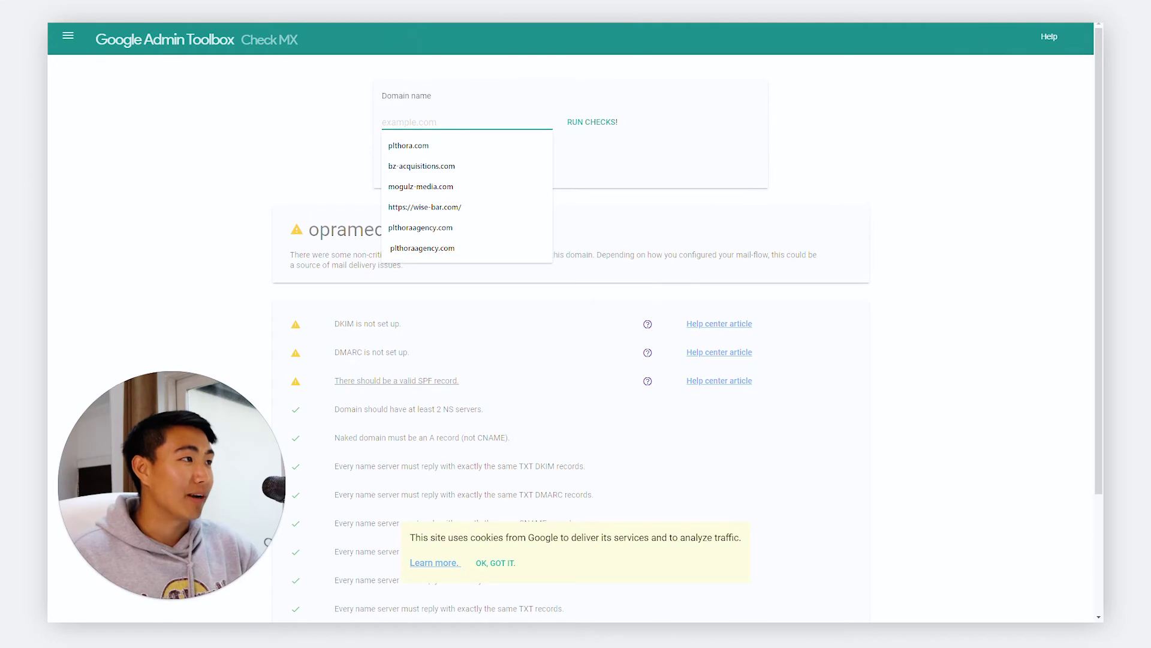
{"action": "left_click", "coordinate": [193, 243]}
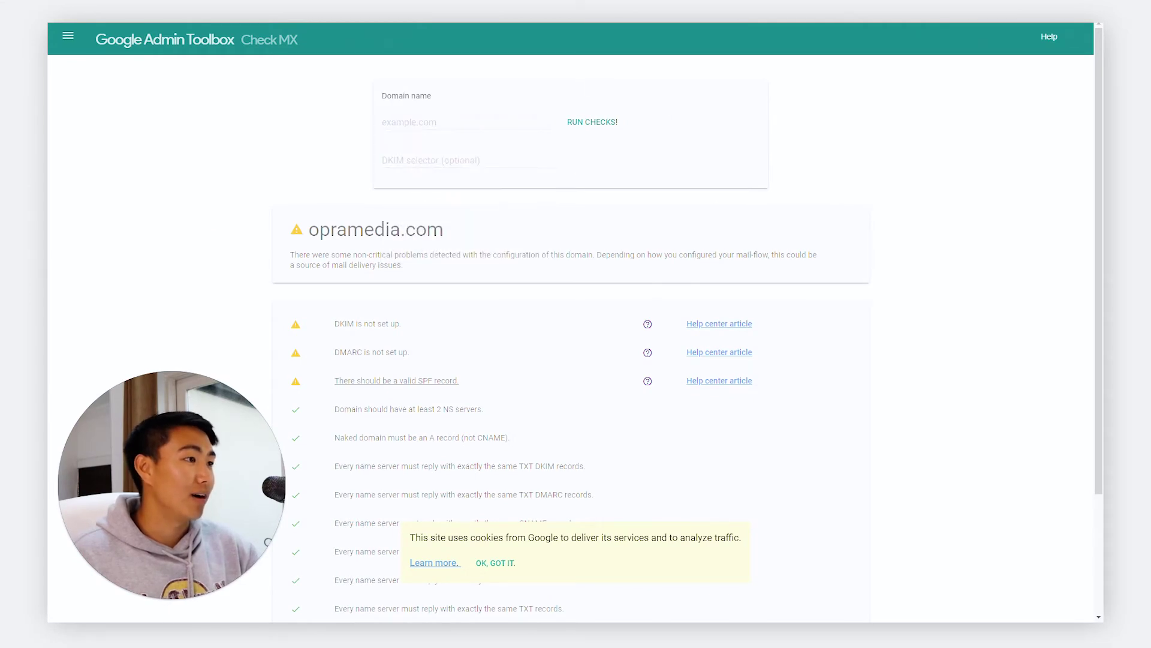
{"action": "left_click_drag", "start_coordinate": [193, 243], "coordinate": [712, 258]}
{"action": "left_click_drag", "start_coordinate": [346, 352], "coordinate": [337, 428]}
{"action": "key", "text": "ctrl+Tab"}
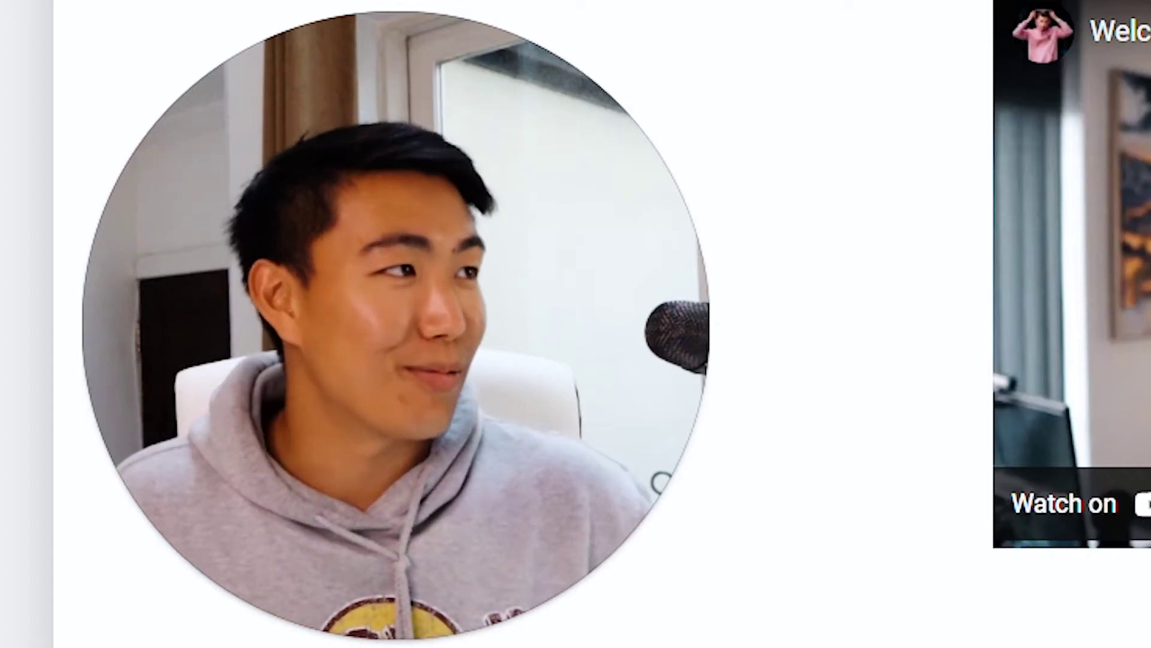
{"action": "key", "text": "ctrl+Tab"}
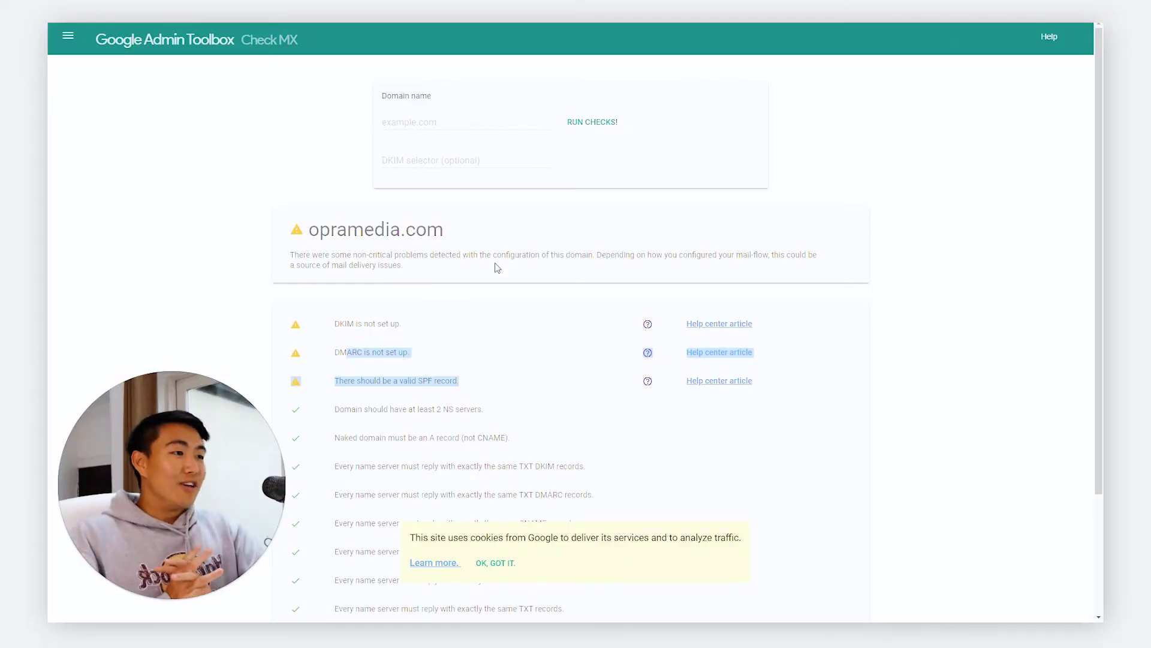
Run Check MX on bz-acquisitions.com.
{"action": "left_click", "coordinate": [442, 120]}
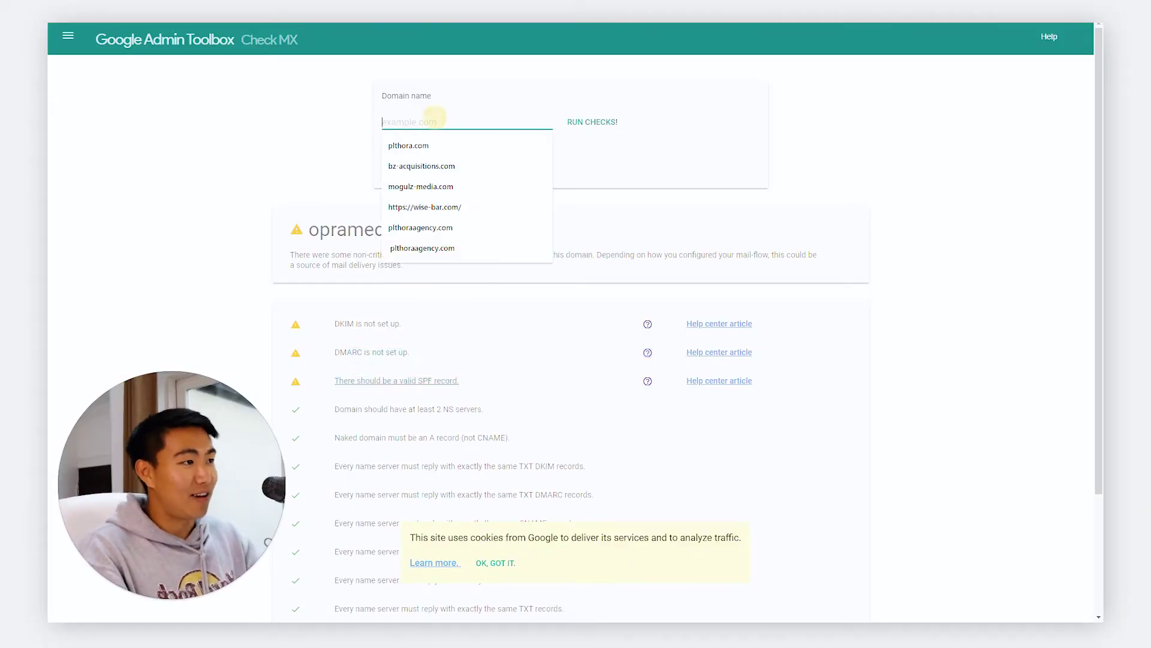
{"action": "type", "text": "bz"}
{"action": "key", "text": "Down"}
{"action": "key", "text": "Return"}
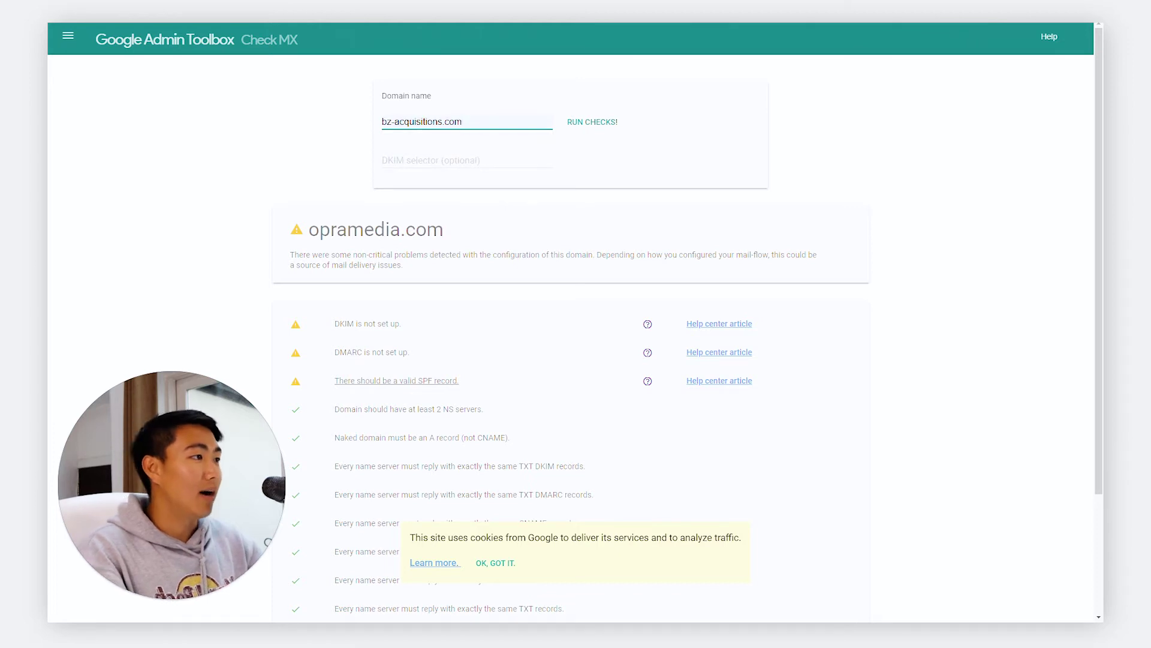
{"action": "left_click", "coordinate": [562, 123]}
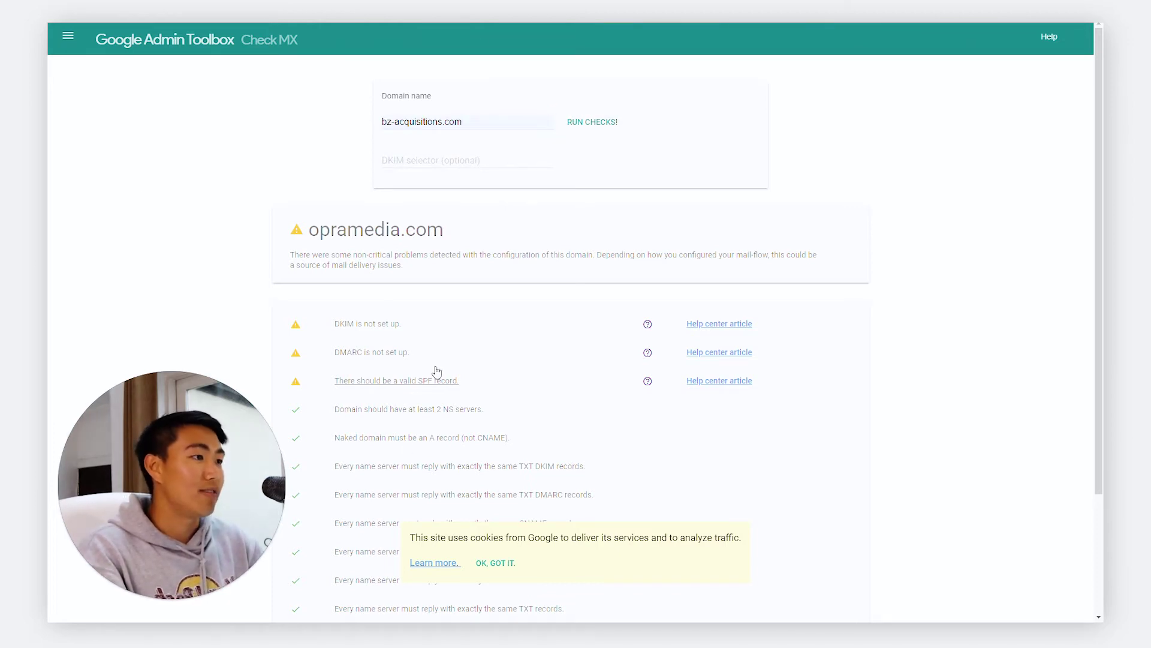
Scroll through the bz-acquisitions.com results, highlighting the no-problems result and DKIM and DMARC checks.
{"action": "left_click_drag", "start_coordinate": [316, 332], "coordinate": [492, 383]}
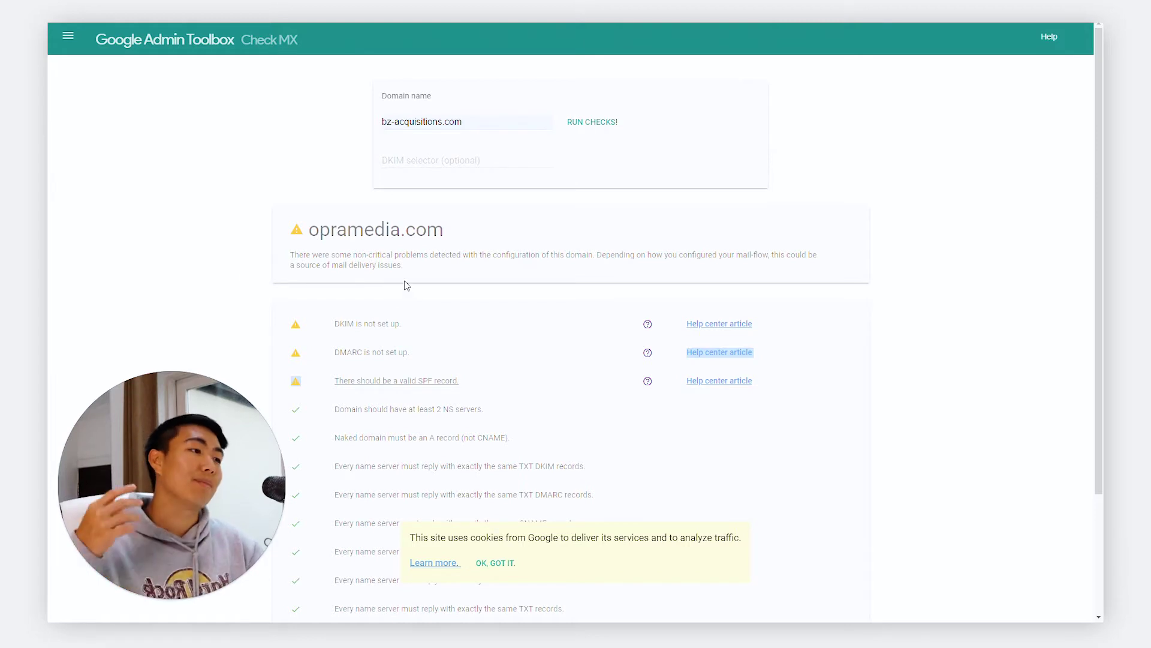
{"action": "left_click_drag", "start_coordinate": [305, 229], "coordinate": [448, 283]}
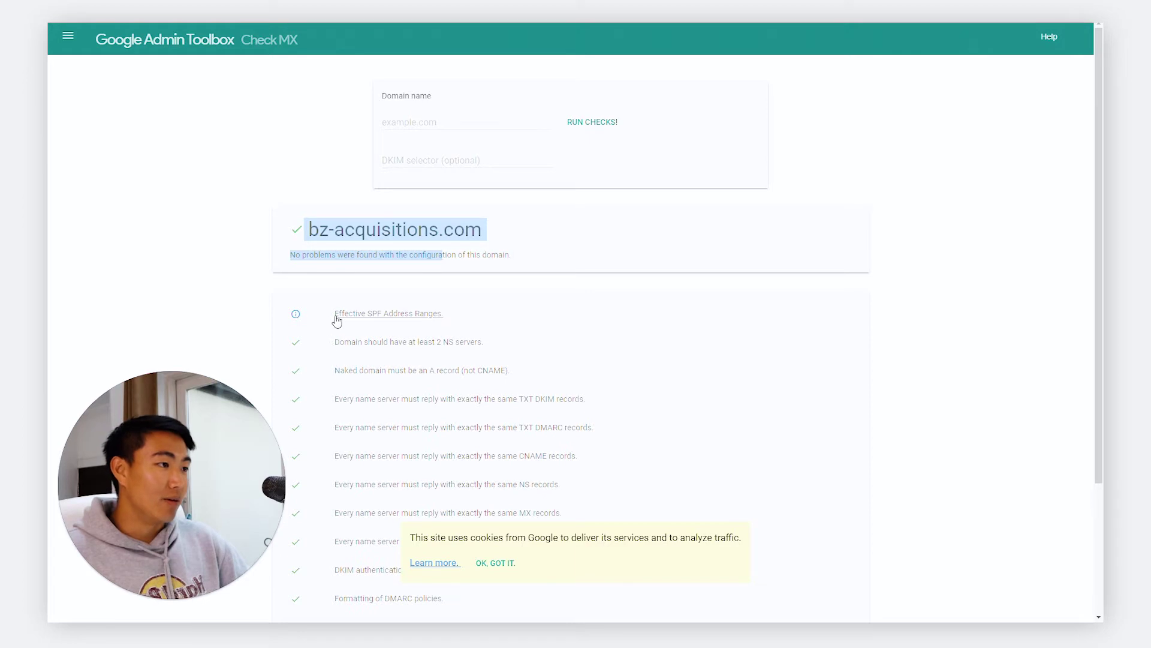
{"action": "left_click_drag", "start_coordinate": [334, 318], "coordinate": [581, 334]}
{"action": "scroll", "coordinate": [516, 396], "scroll_direction": "down", "scroll_amount": 3}
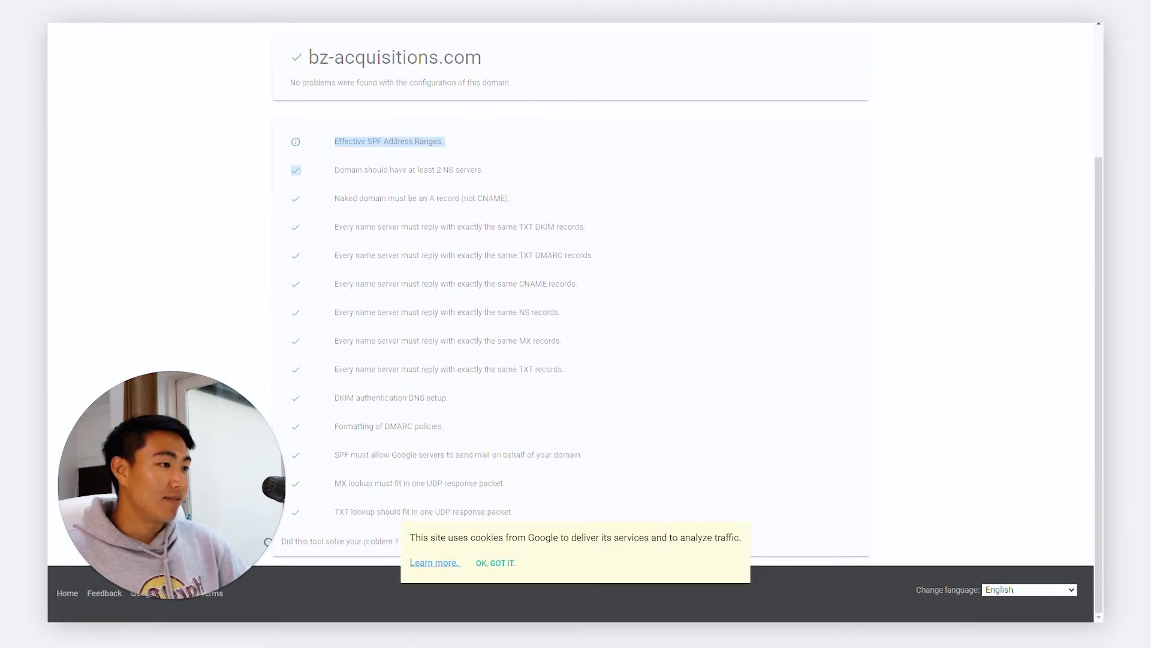
{"action": "left_click_drag", "start_coordinate": [333, 427], "coordinate": [475, 432]}
{"action": "left_click_drag", "start_coordinate": [340, 397], "coordinate": [519, 403]}
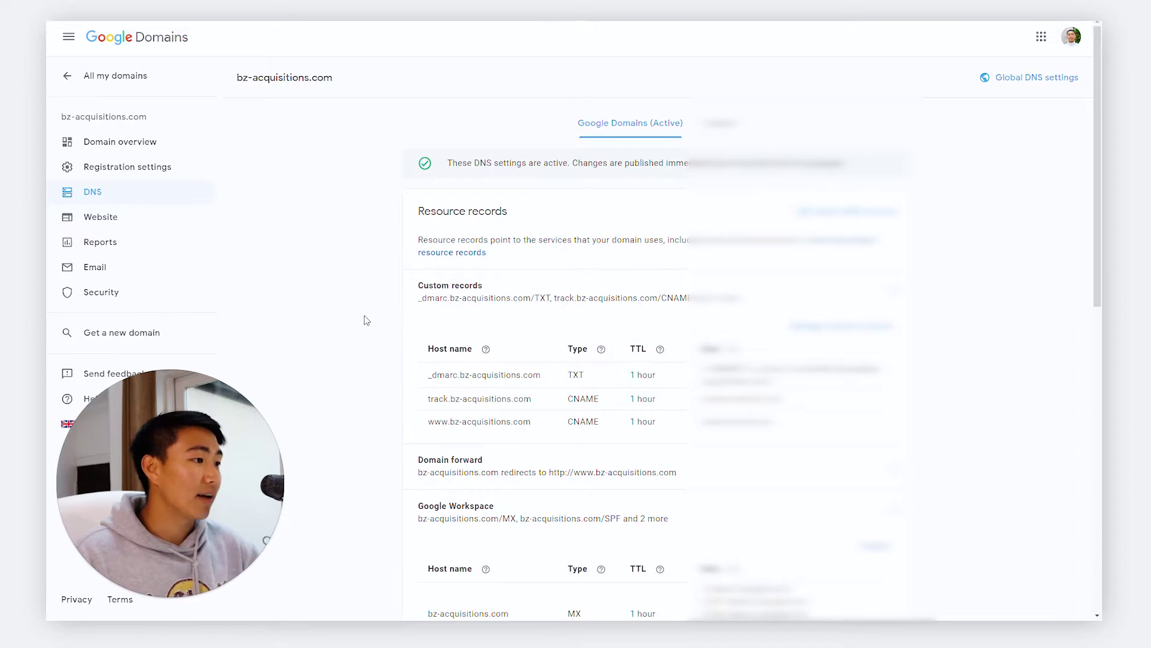
Search 'google domains' and open the Google Domains site to reach My domains.
{"action": "scroll", "coordinate": [366, 320], "scroll_direction": "down", "scroll_amount": 5}
{"action": "scroll", "coordinate": [571, 334], "scroll_direction": "up", "scroll_amount": 5}
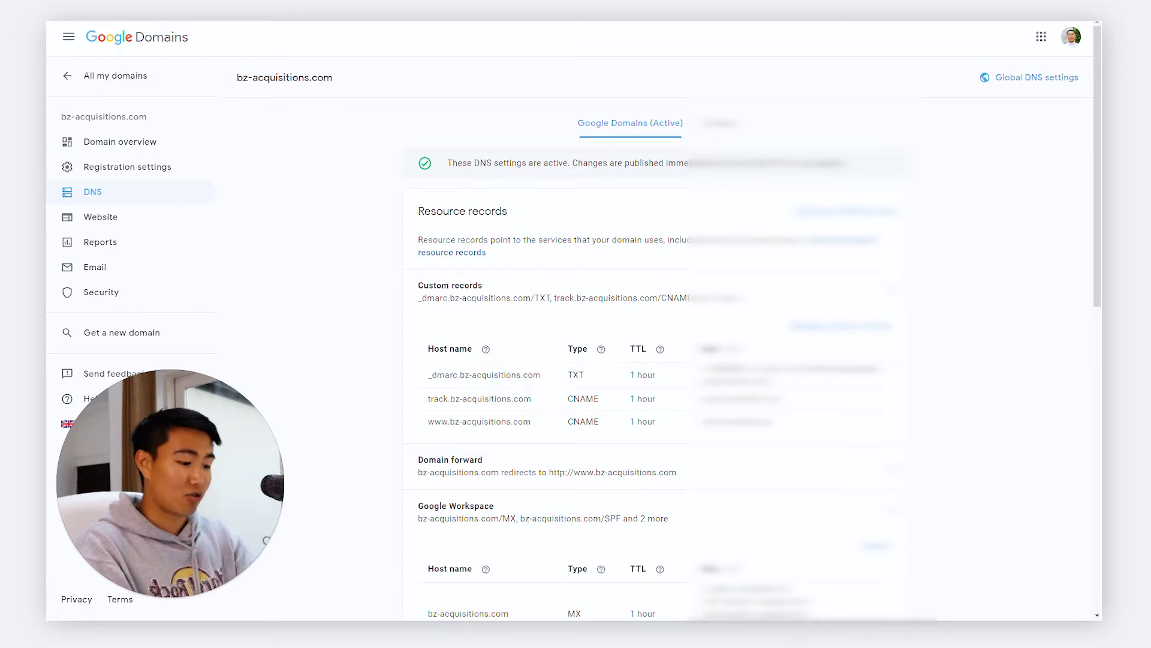
{"action": "type", "text": "google domains"}
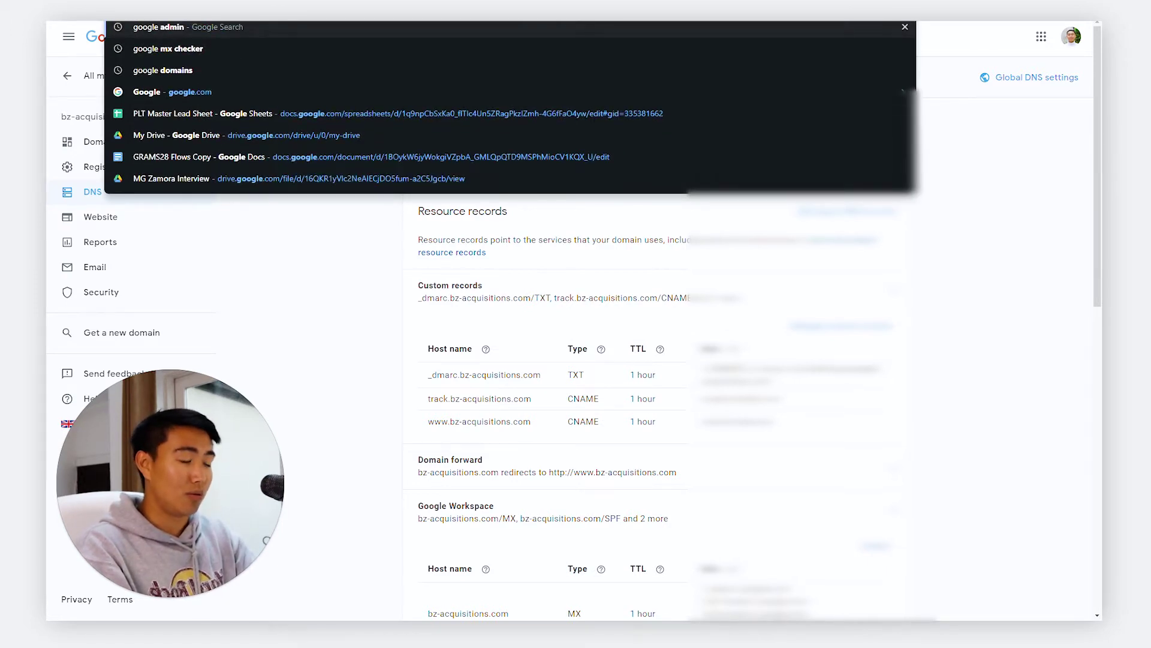
{"action": "key", "text": "Return"}
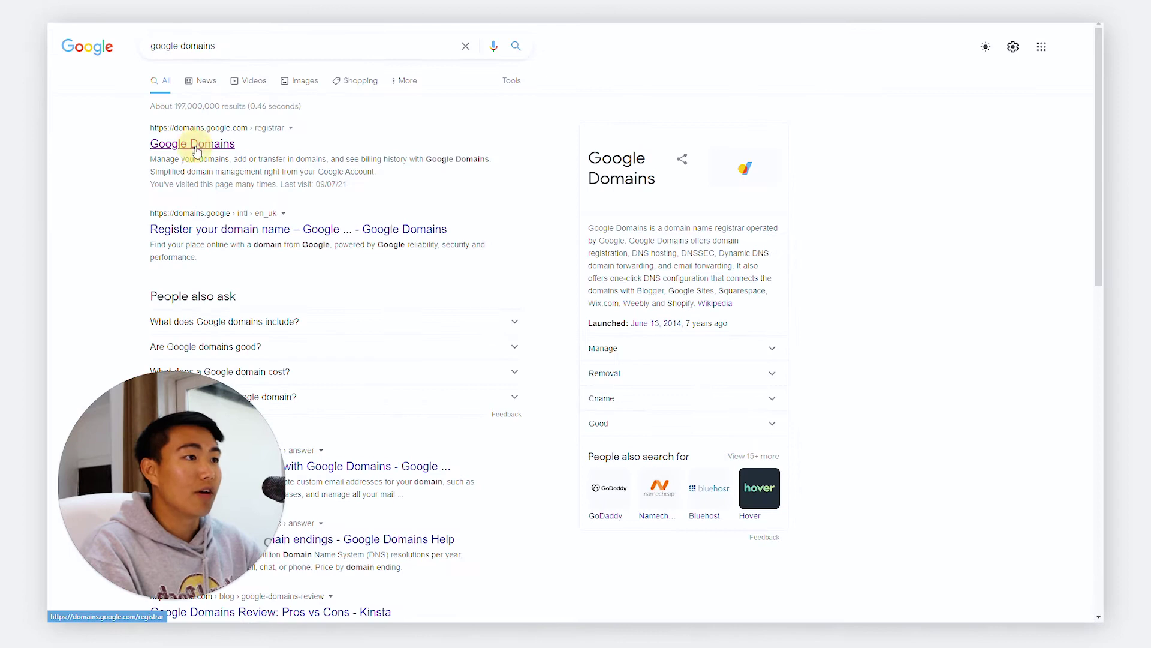
{"action": "left_click", "coordinate": [171, 127]}
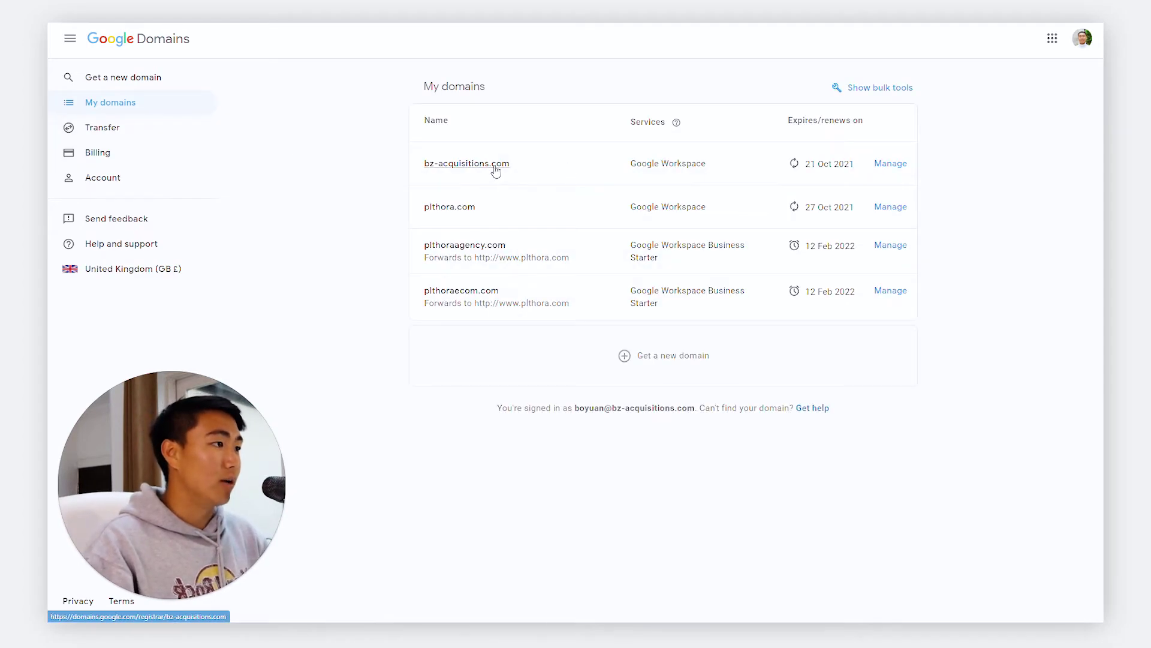
Open bz-acquisitions.com's DNS page and review its custom resource records.
{"action": "left_click", "coordinate": [495, 171]}
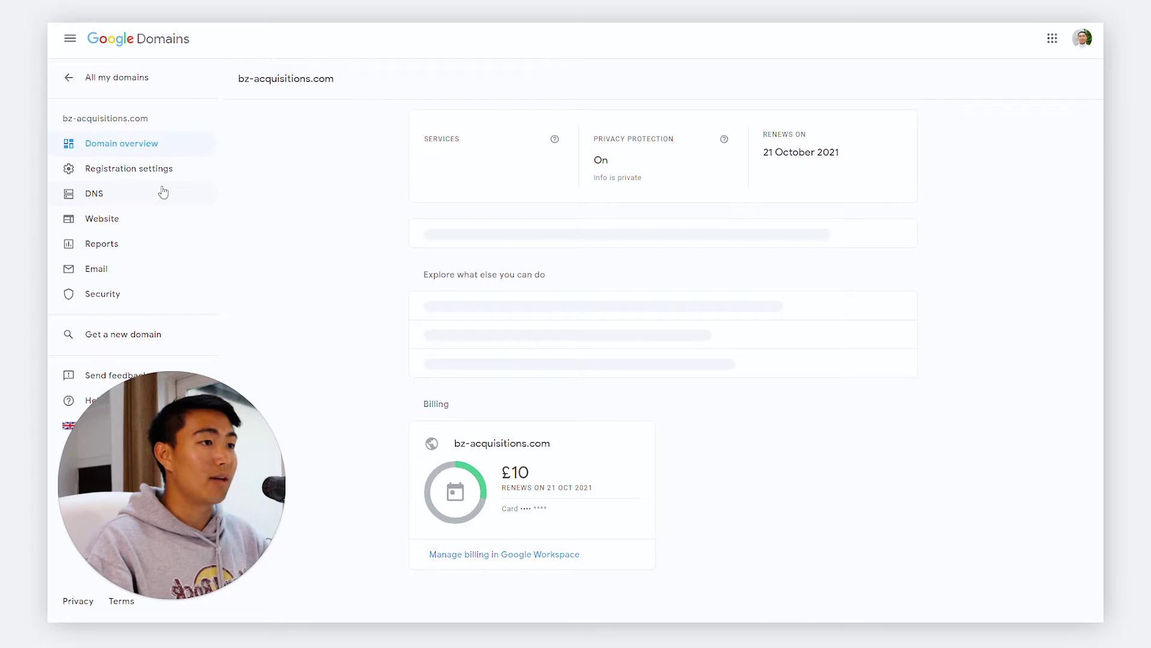
{"action": "left_click", "coordinate": [117, 207]}
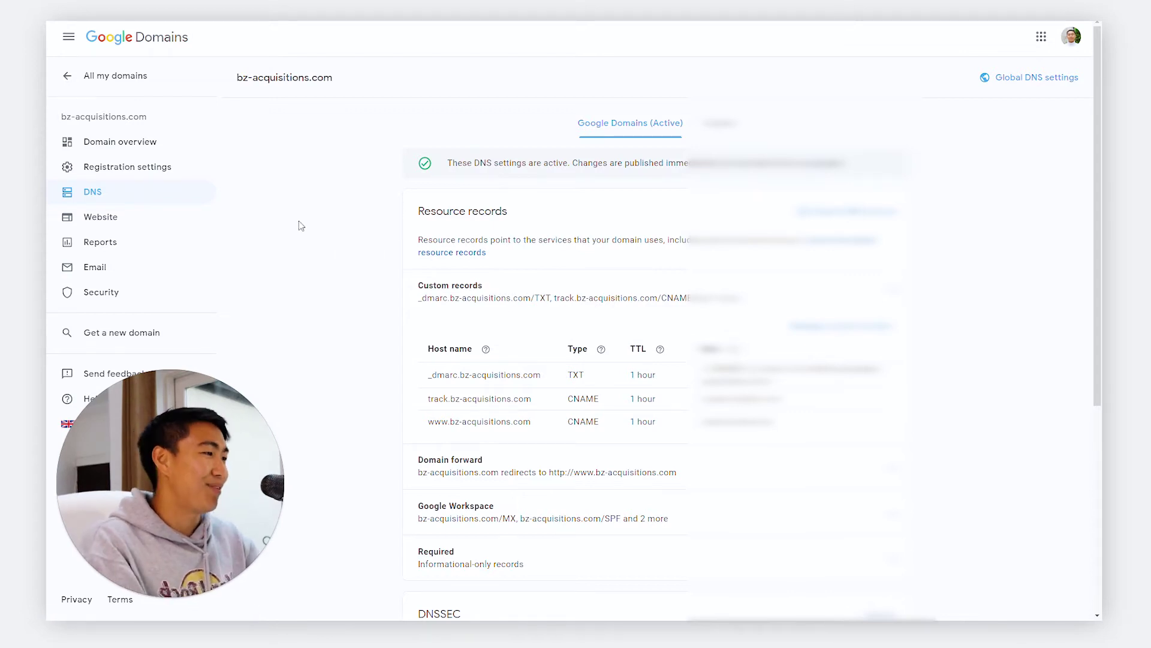
{"action": "scroll", "coordinate": [301, 225], "scroll_direction": "down", "scroll_amount": 3}
{"action": "scroll", "coordinate": [301, 226], "scroll_direction": "up", "scroll_amount": 2}
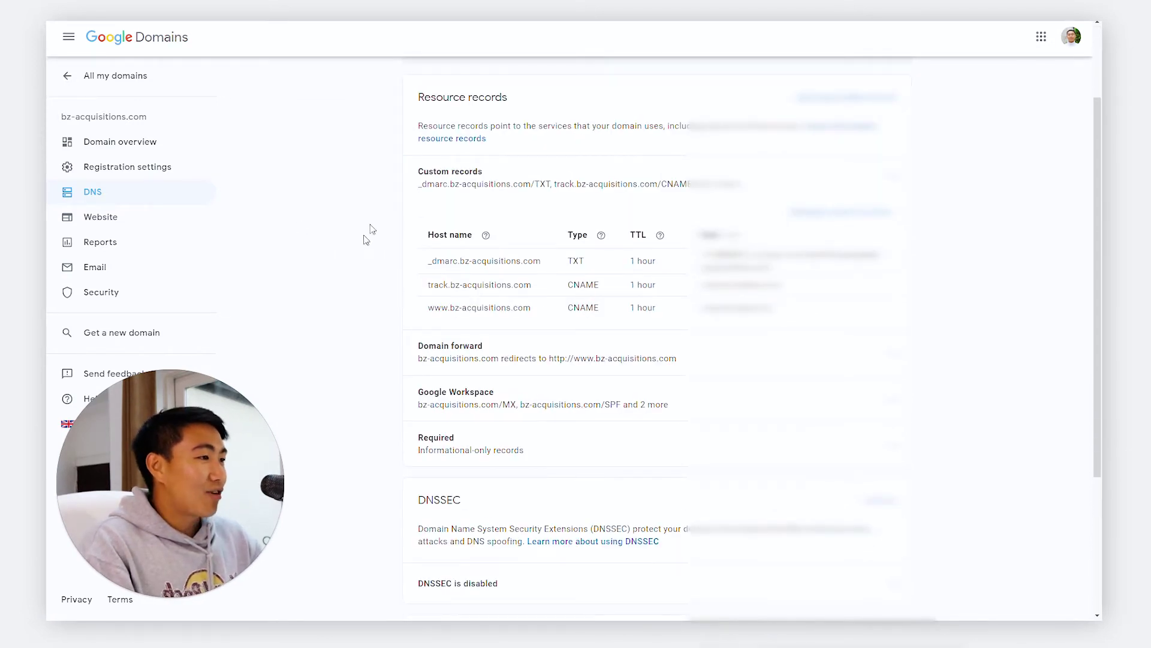
{"action": "scroll", "coordinate": [413, 415], "scroll_direction": "up", "scroll_amount": 2}
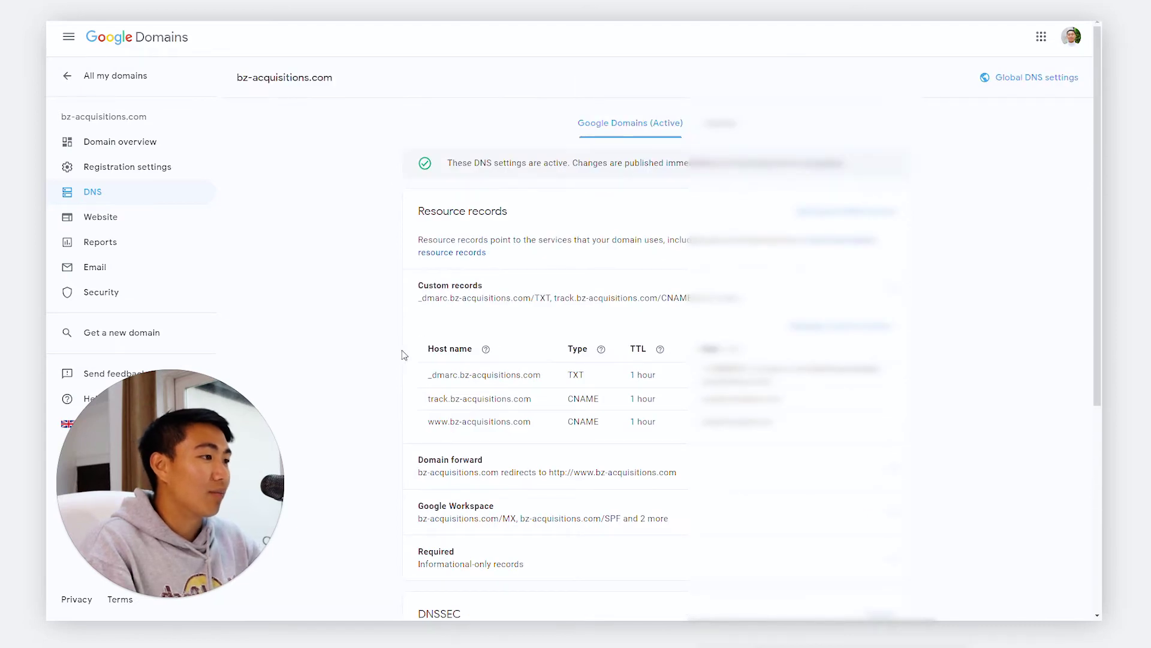
{"action": "left_click_drag", "start_coordinate": [401, 354], "coordinate": [460, 348]}
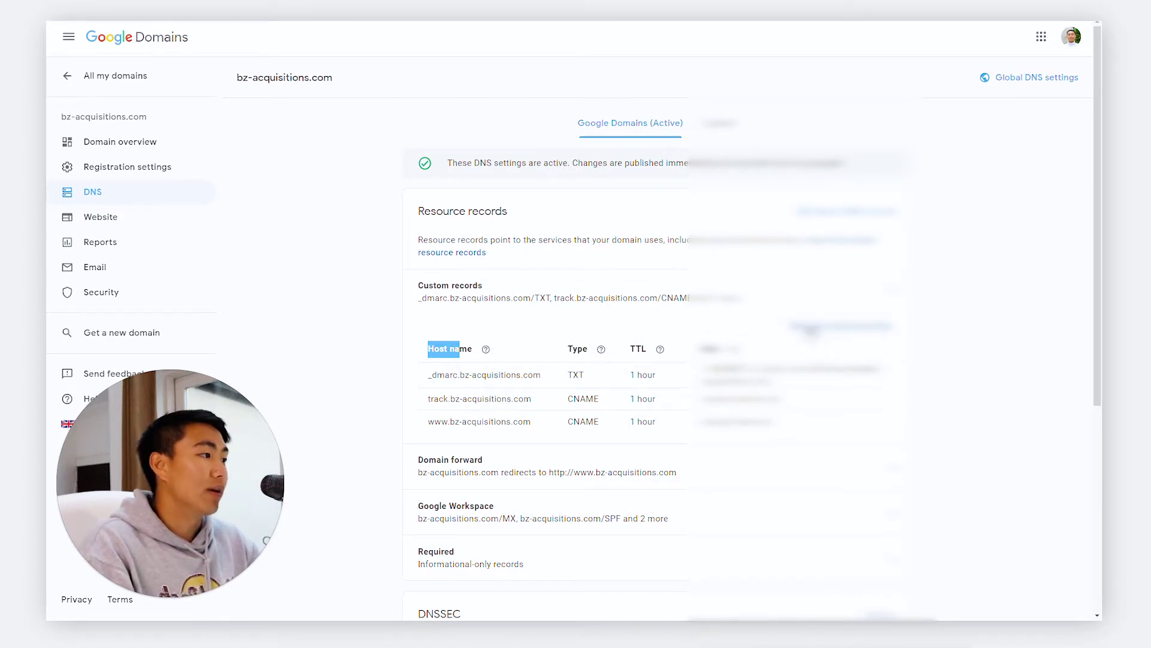
Edit the custom records, keeping the _dmarc record as type TXT with TTL 3600.
{"action": "left_click", "coordinate": [807, 326]}
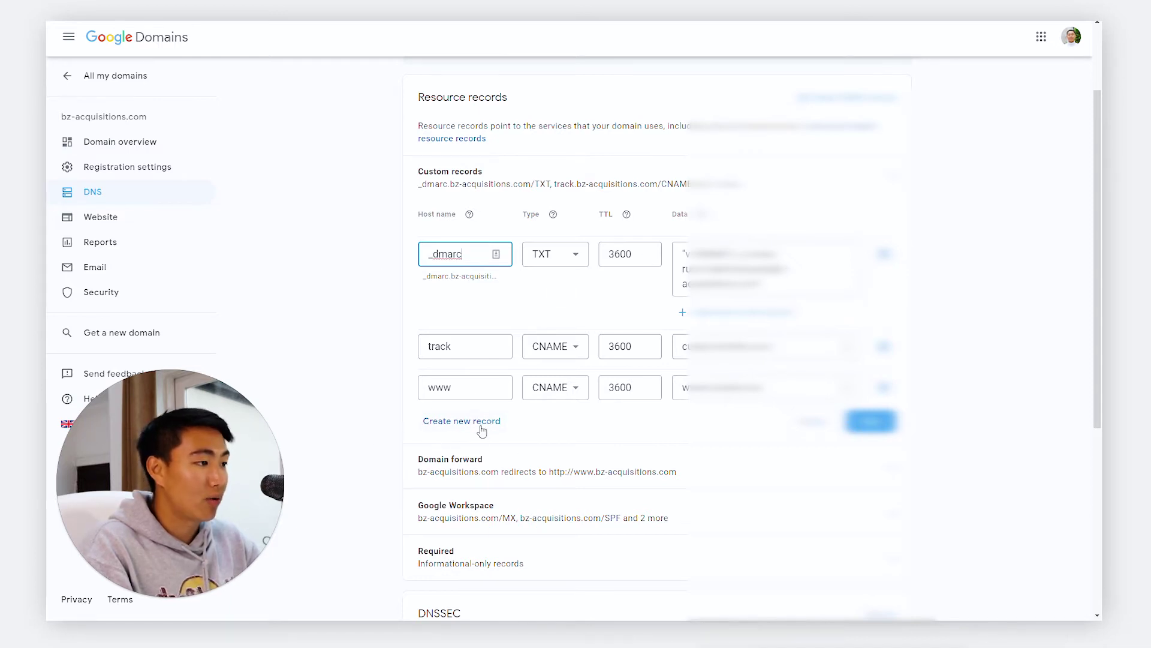
{"action": "left_click_drag", "start_coordinate": [471, 252], "coordinate": [342, 249]}
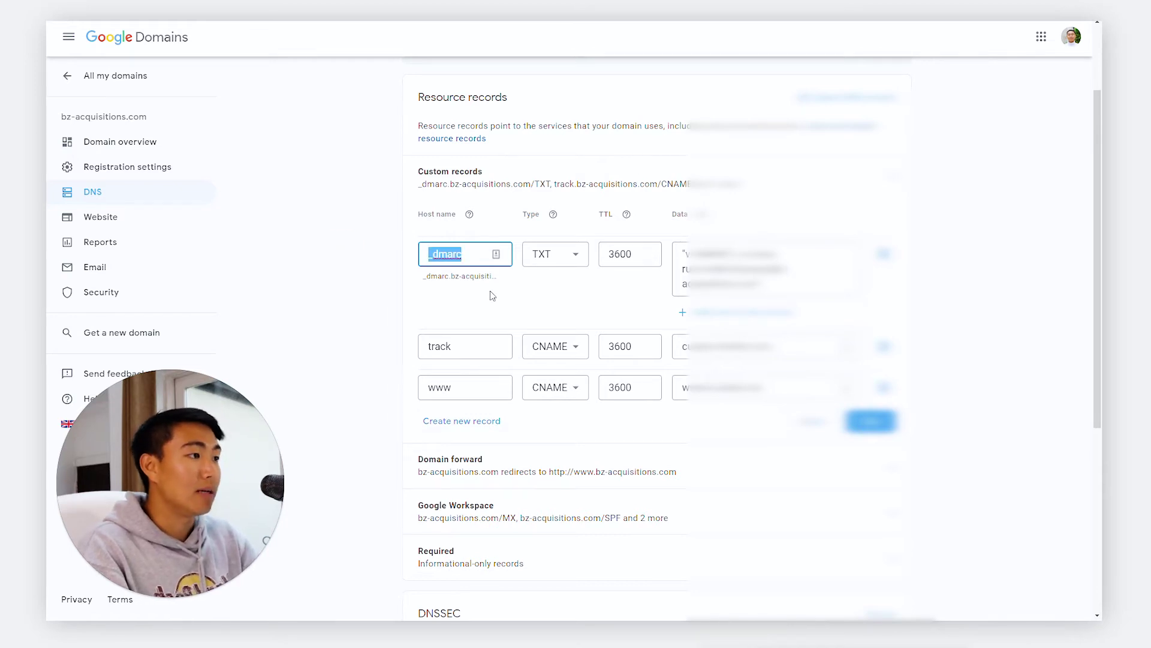
{"action": "left_click", "coordinate": [552, 254]}
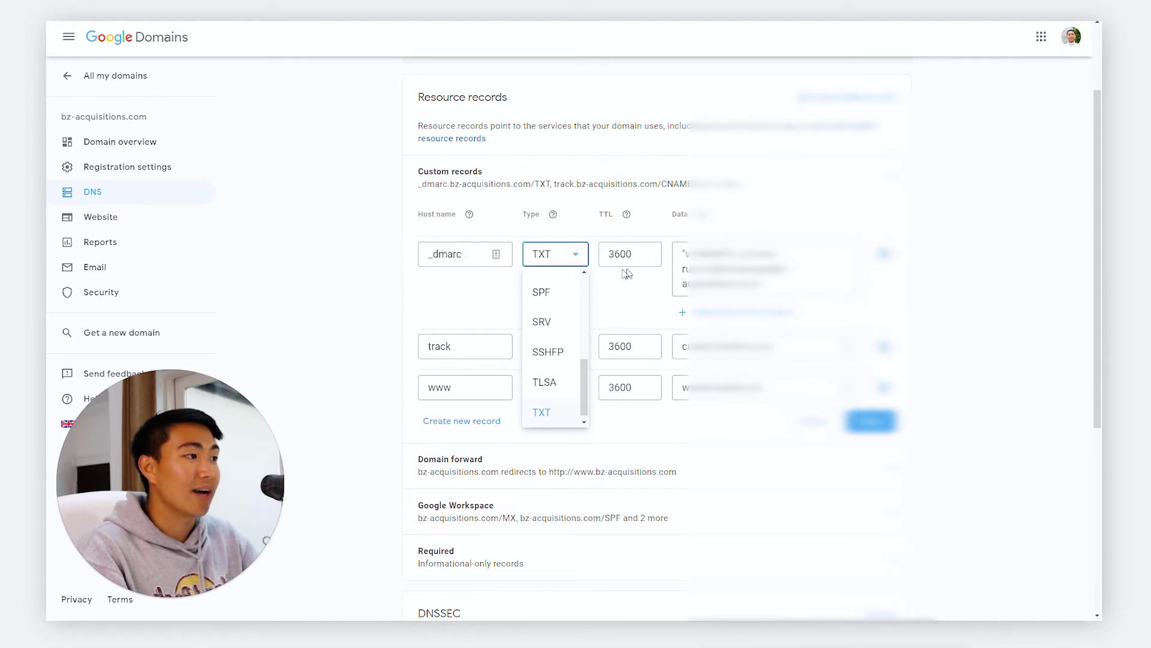
{"action": "left_click", "coordinate": [580, 259]}
{"action": "key", "text": "Tab"}
{"action": "left_click", "coordinate": [623, 252]}
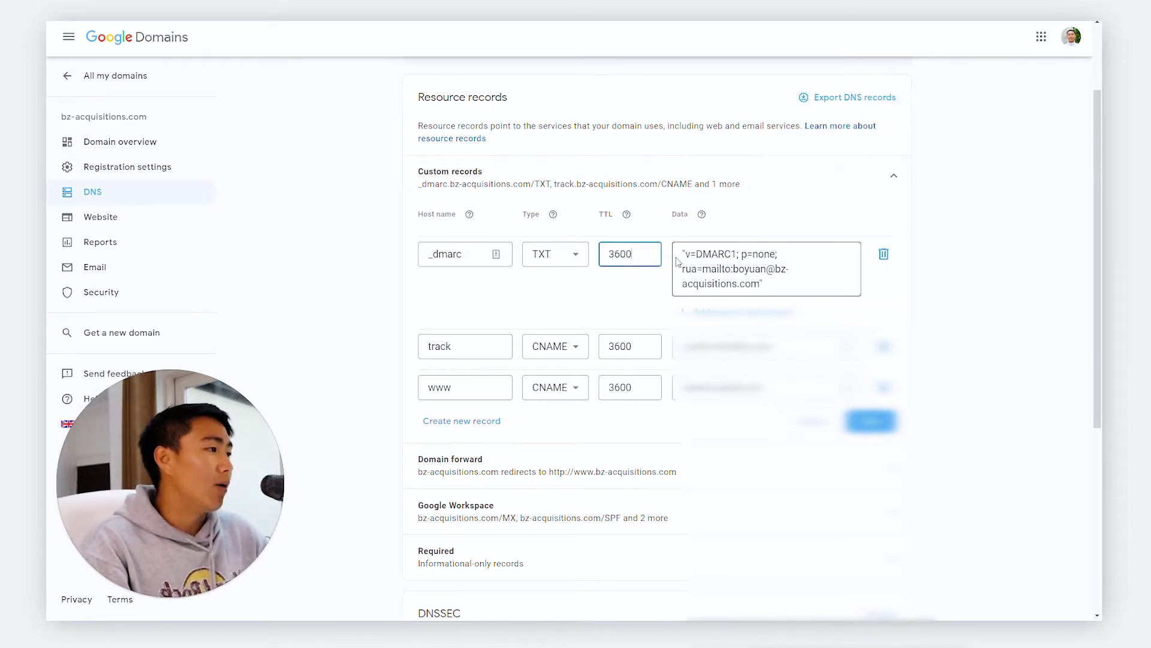
Review the _dmarc record value, v=DMARC1; p=none with its reporting address.
{"action": "left_click_drag", "start_coordinate": [681, 258], "coordinate": [836, 295]}
{"action": "left_click", "coordinate": [830, 288]}
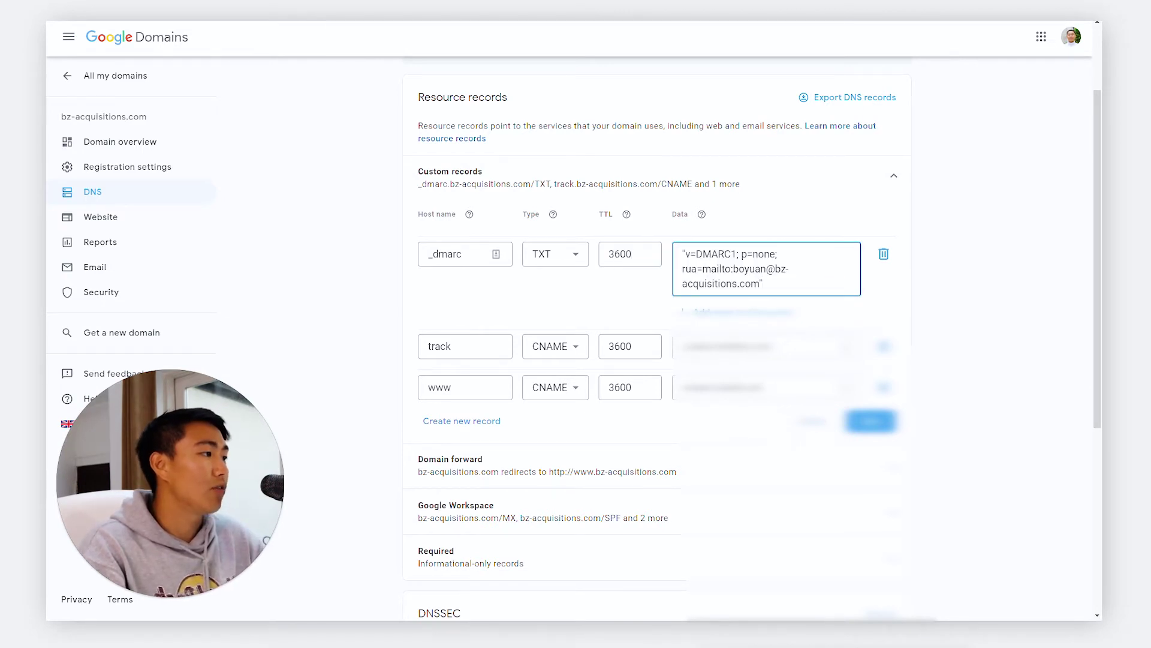
{"action": "left_click_drag", "start_coordinate": [732, 269], "coordinate": [760, 289]}
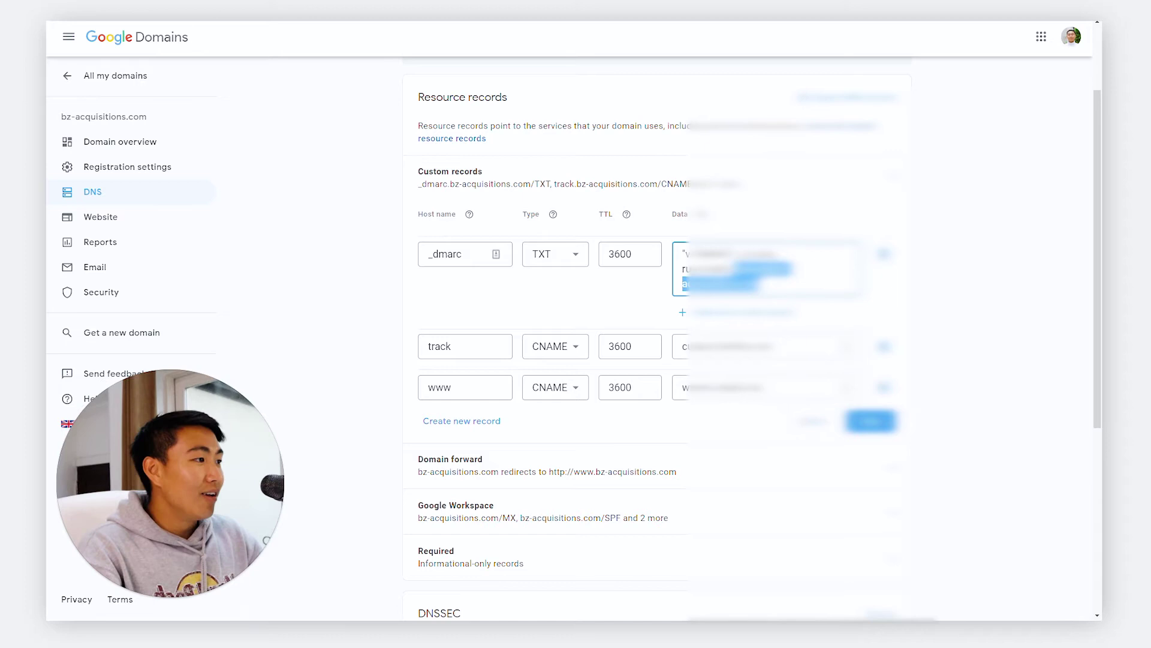
{"action": "left_click", "coordinate": [720, 257]}
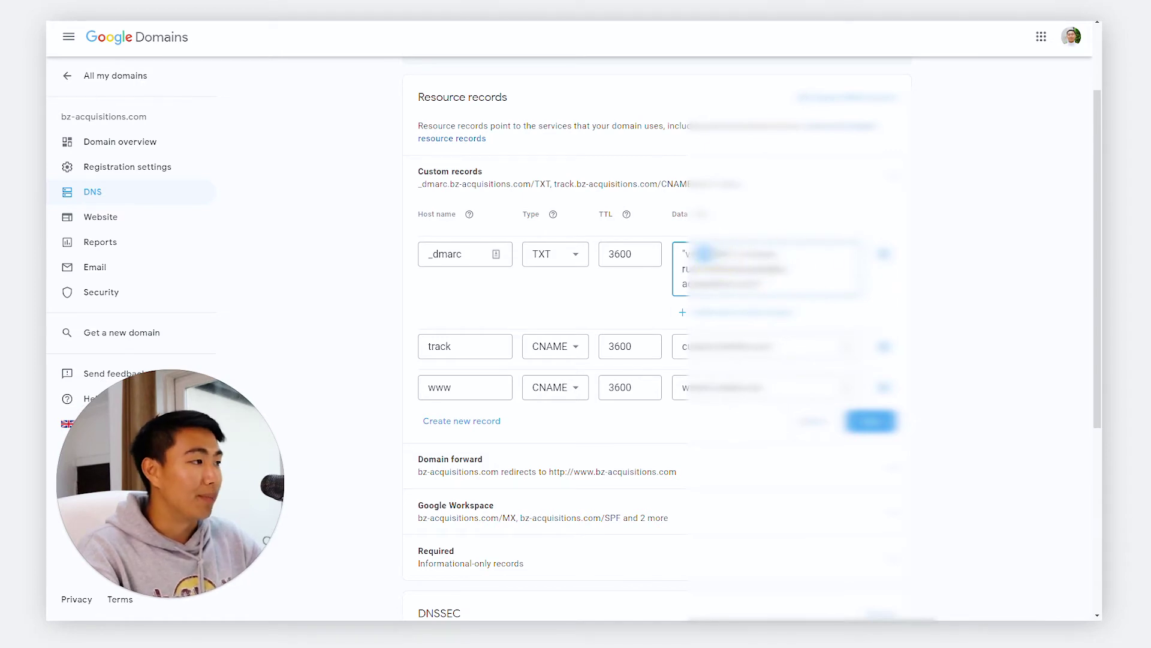
{"action": "left_click_drag", "start_coordinate": [817, 281], "coordinate": [597, 250]}
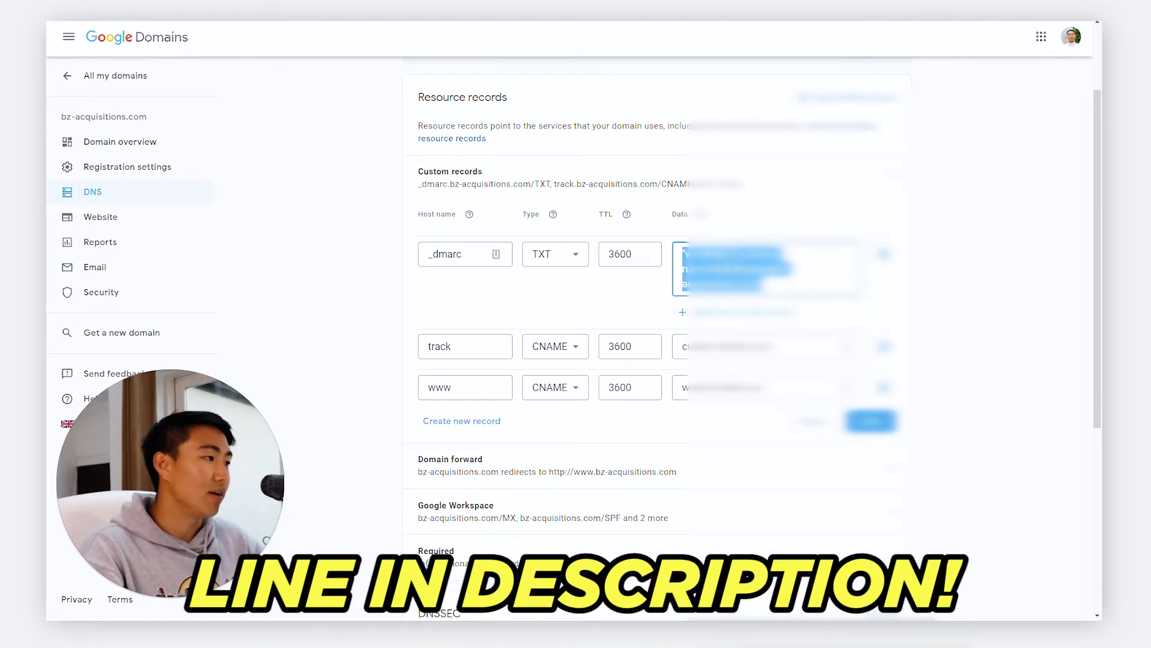
{"action": "left_click", "coordinate": [767, 276]}
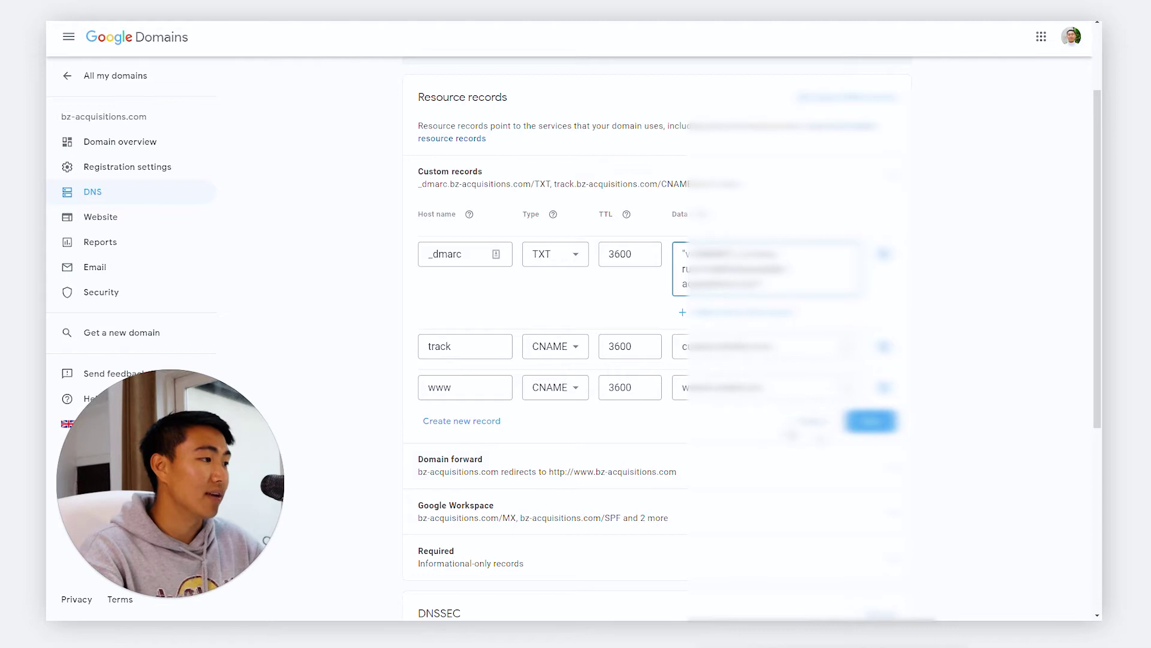
Save the _dmarc TXT record and review the green-checked bz-acquisitions.com results.
{"action": "left_click", "coordinate": [870, 421]}
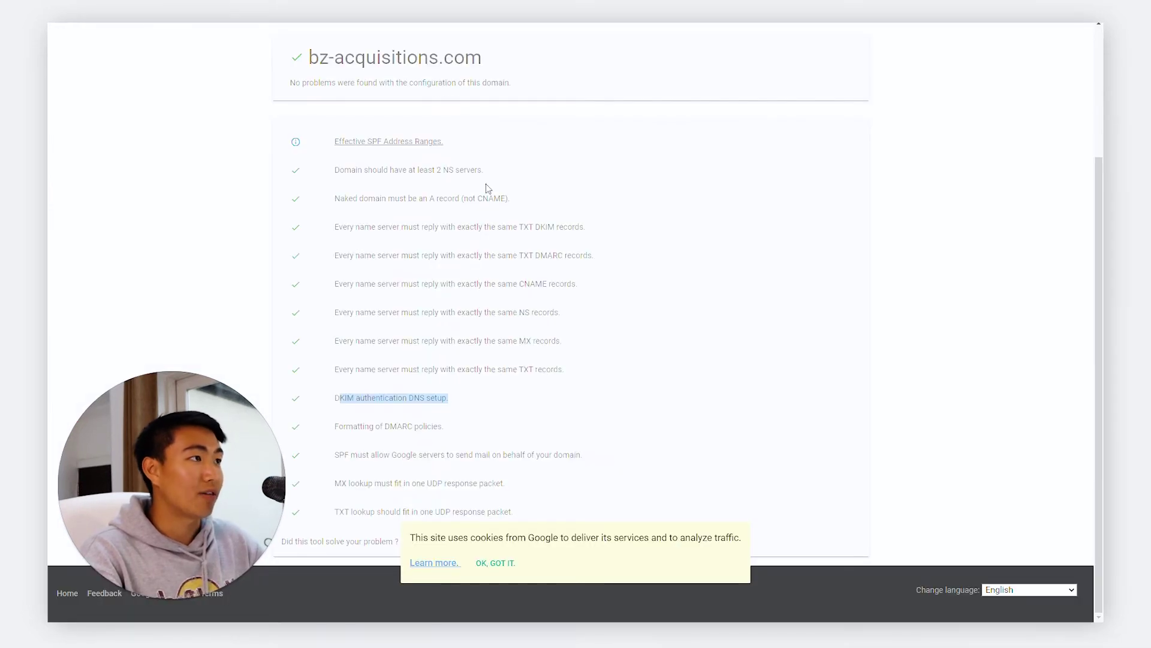
{"action": "scroll", "coordinate": [528, 153], "scroll_direction": "up", "scroll_amount": 3}
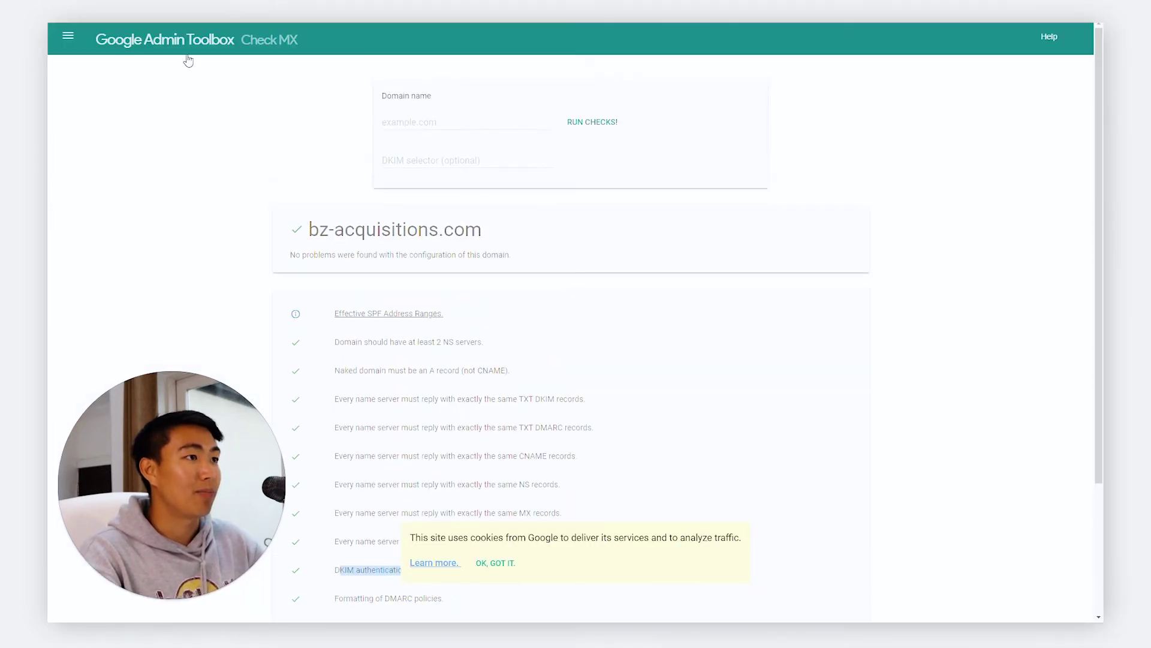
{"action": "scroll", "coordinate": [532, 422], "scroll_direction": "down", "scroll_amount": 3}
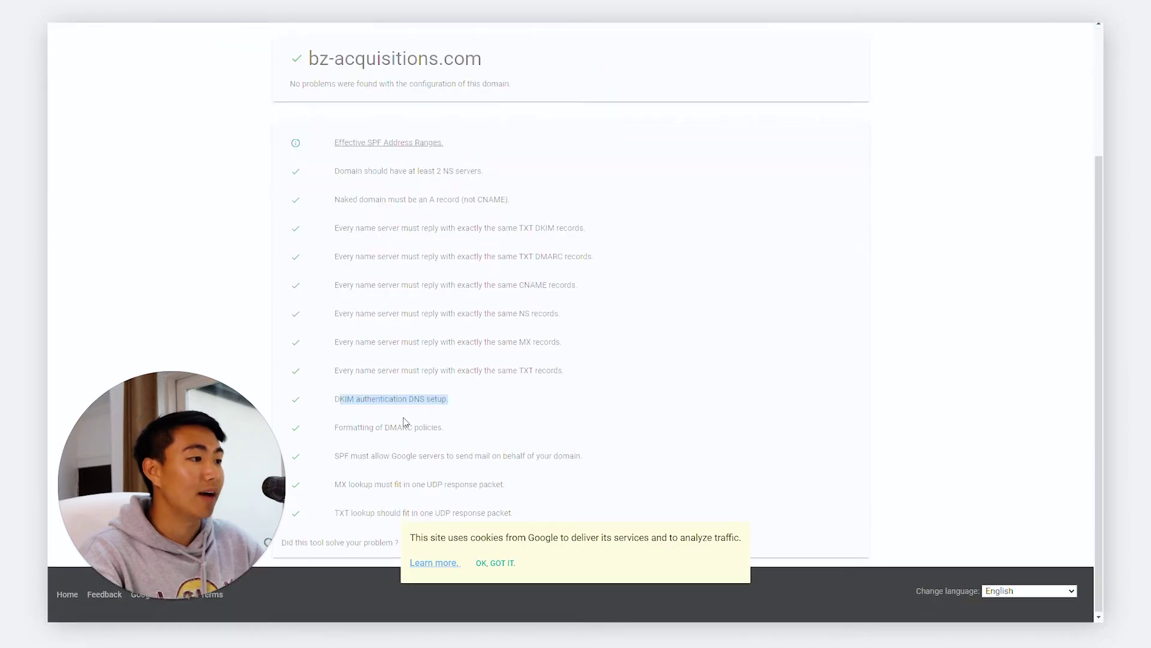
{"action": "left_click_drag", "start_coordinate": [361, 427], "coordinate": [567, 430]}
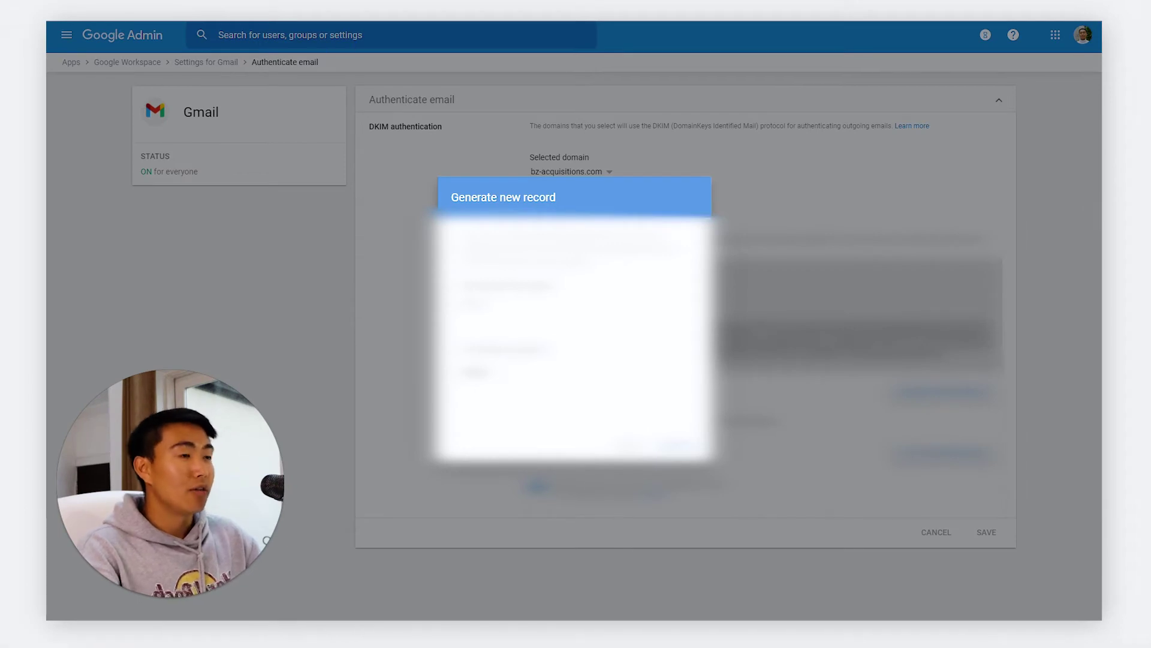
Go to admin.google.com and open Apps > Google Workspace > Gmail settings.
{"action": "key", "text": "ctrl+l"}
{"action": "type", "text": "admin"}
{"action": "key", "text": "Return"}
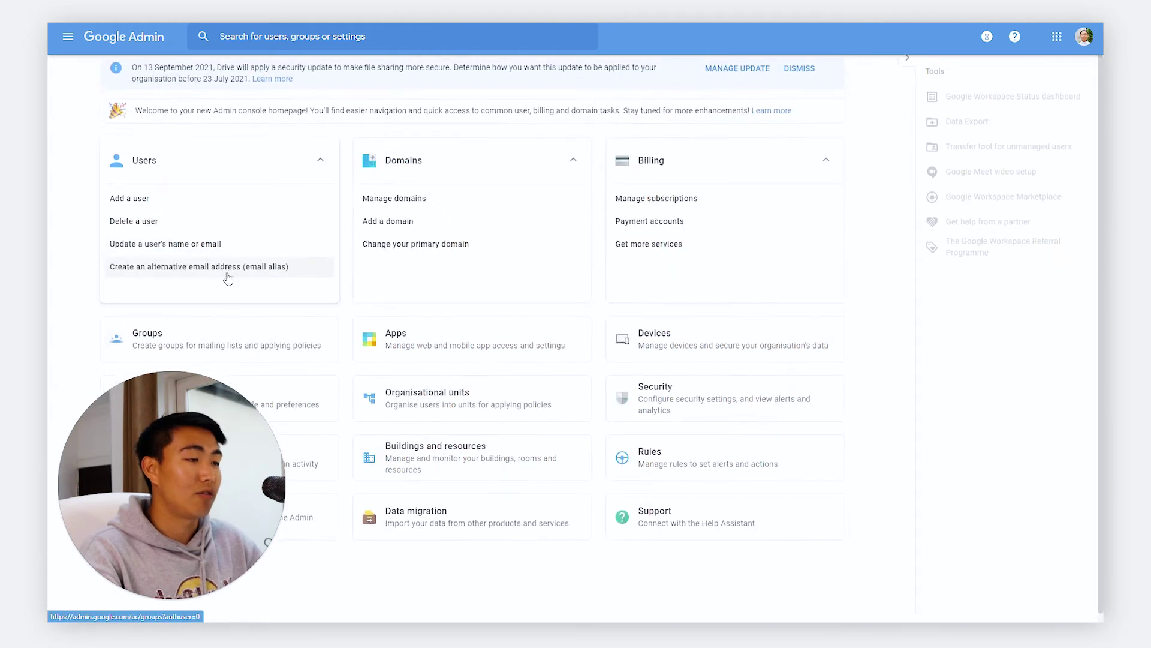
{"action": "left_click", "coordinate": [428, 350]}
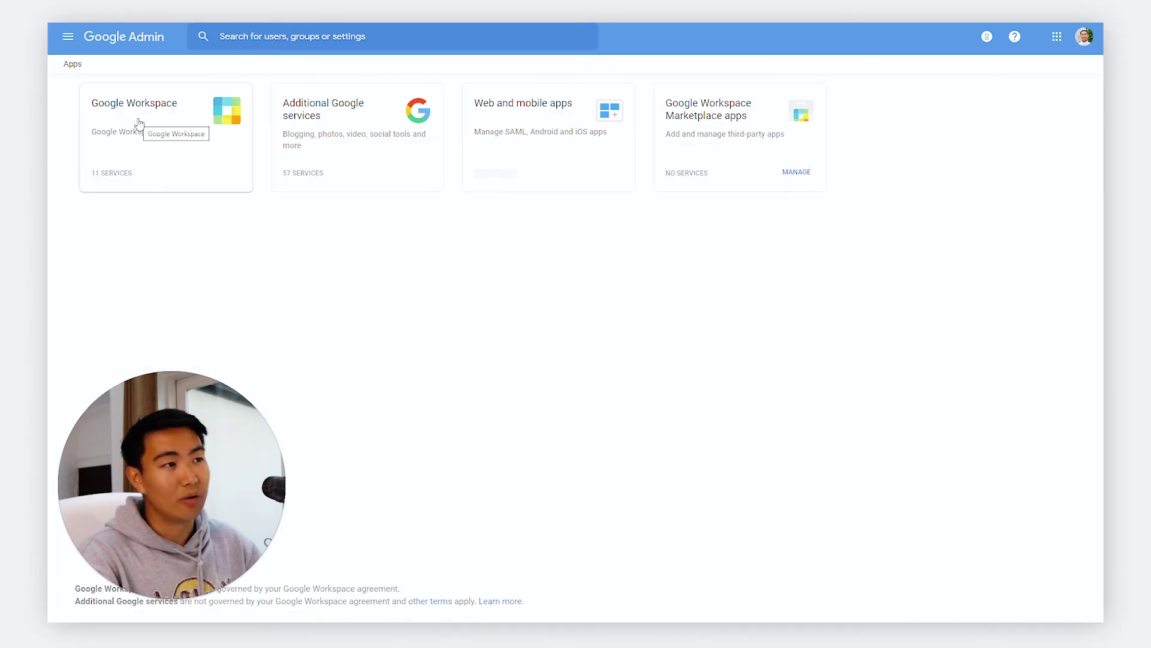
{"action": "left_click", "coordinate": [139, 123]}
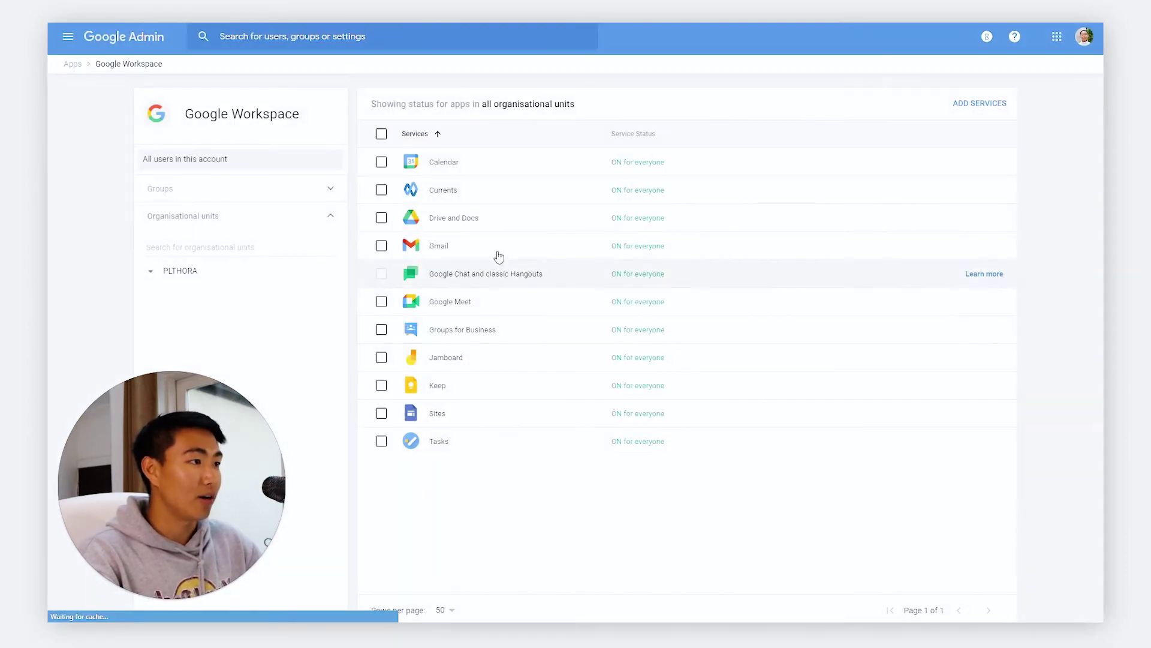
{"action": "left_click", "coordinate": [465, 256]}
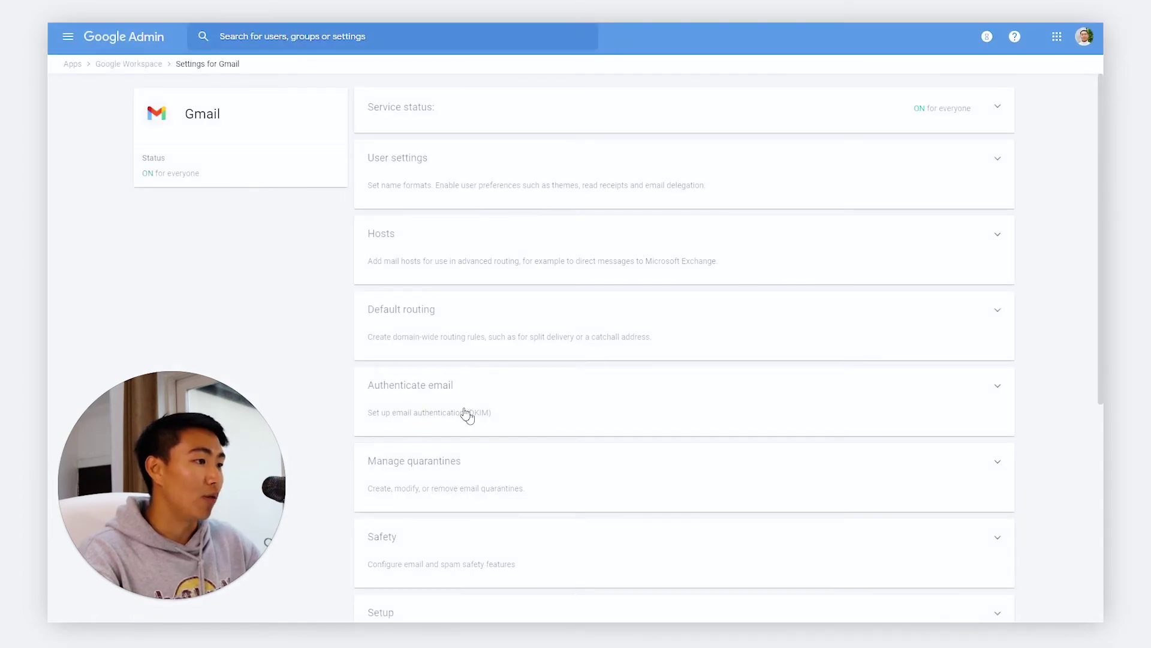
Open Authenticate email and review the DKIM status for bz-acquisitions.com.
{"action": "scroll", "coordinate": [456, 365], "scroll_direction": "down", "scroll_amount": 4}
{"action": "left_click", "coordinate": [398, 163]}
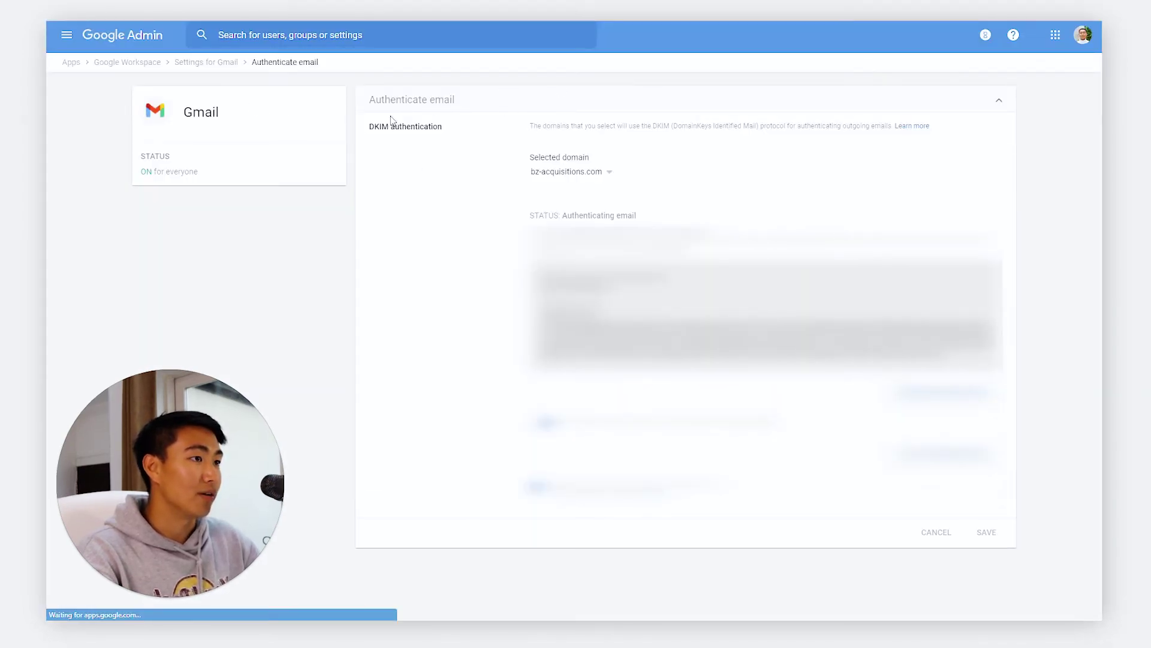
{"action": "left_click_drag", "start_coordinate": [368, 125], "coordinate": [450, 141]}
{"action": "left_click", "coordinate": [451, 229]}
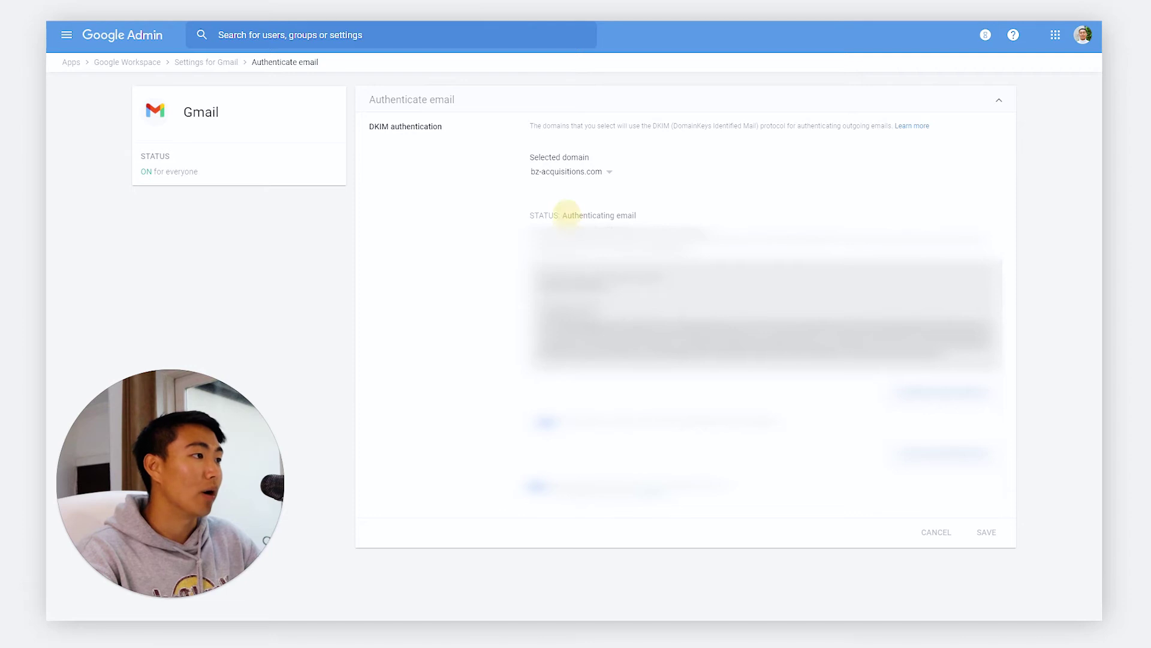
{"action": "left_click", "coordinate": [667, 221]}
{"action": "left_click_drag", "start_coordinate": [523, 215], "coordinate": [647, 216]}
{"action": "left_click", "coordinate": [649, 218]}
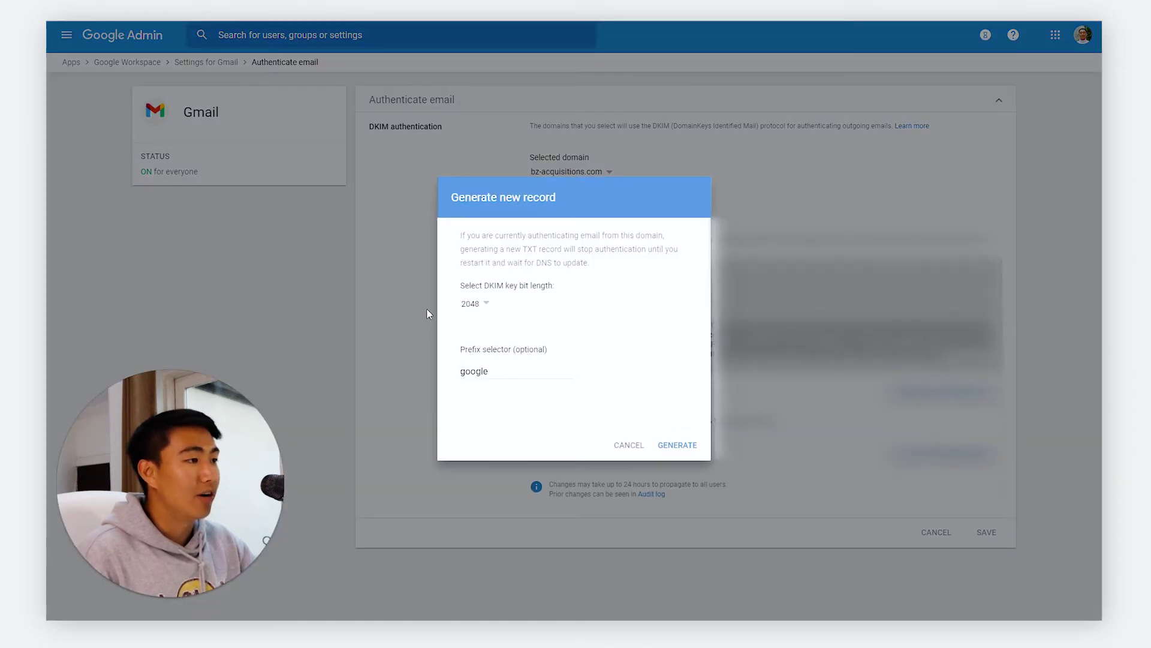
Generate a 2048-bit DKIM record with prefix google and copy the google._domainkey host name.
{"action": "left_click", "coordinate": [469, 305]}
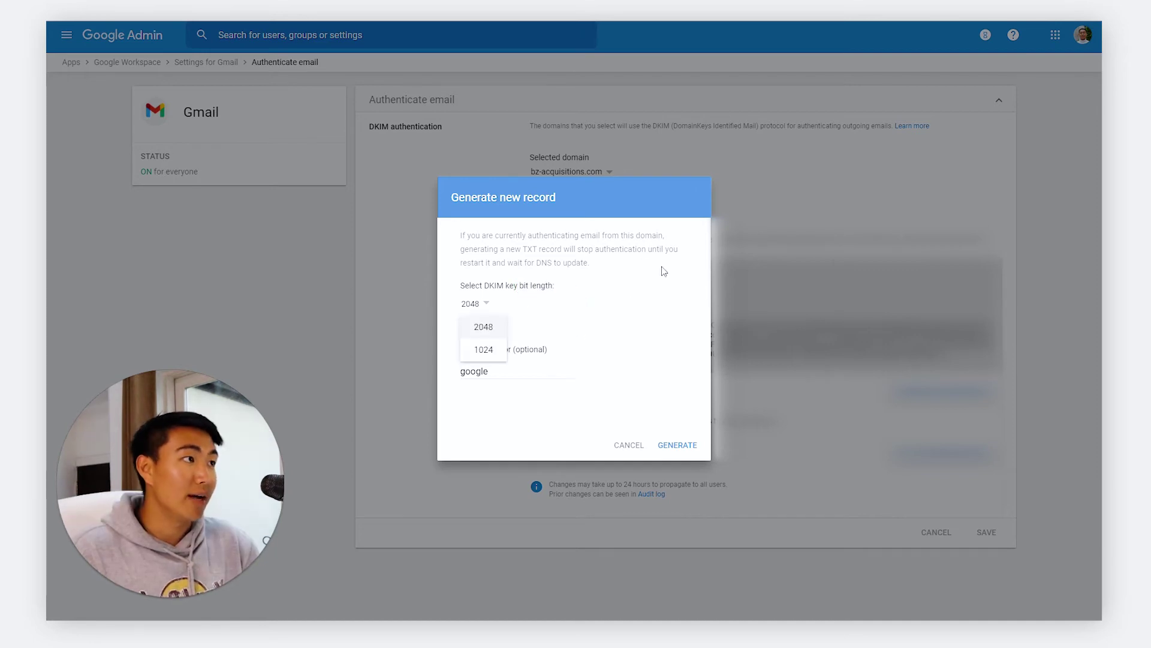
{"action": "left_click", "coordinate": [570, 325]}
{"action": "key", "text": "Tab"}
{"action": "left_click", "coordinate": [629, 448]}
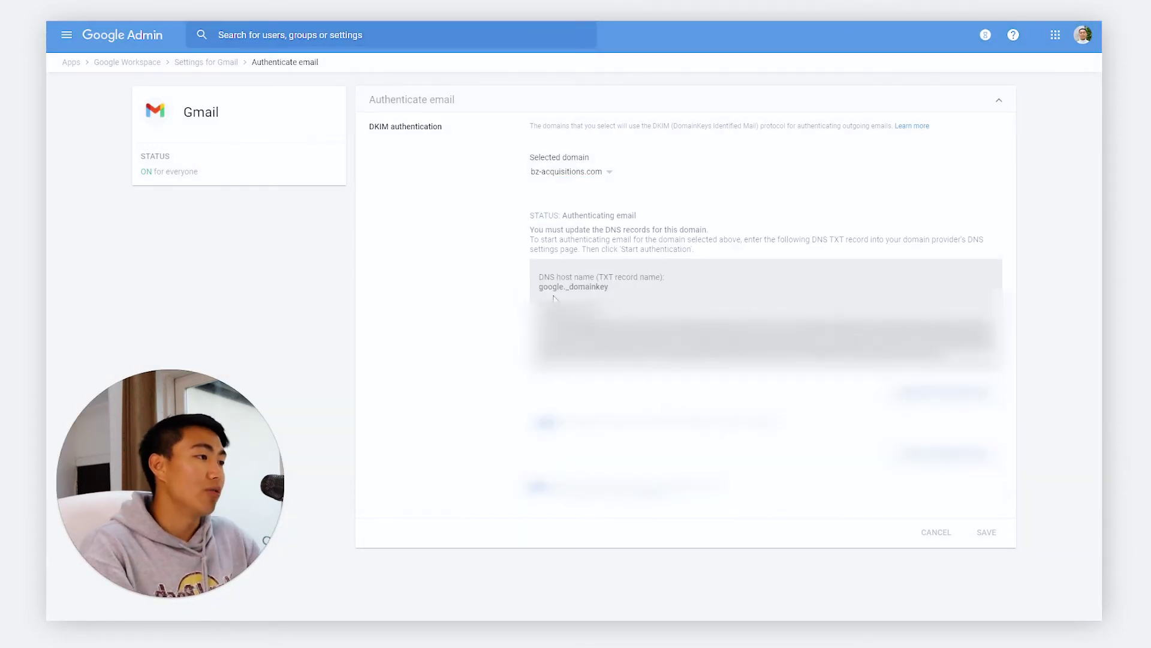
{"action": "left_click_drag", "start_coordinate": [539, 286], "coordinate": [687, 295]}
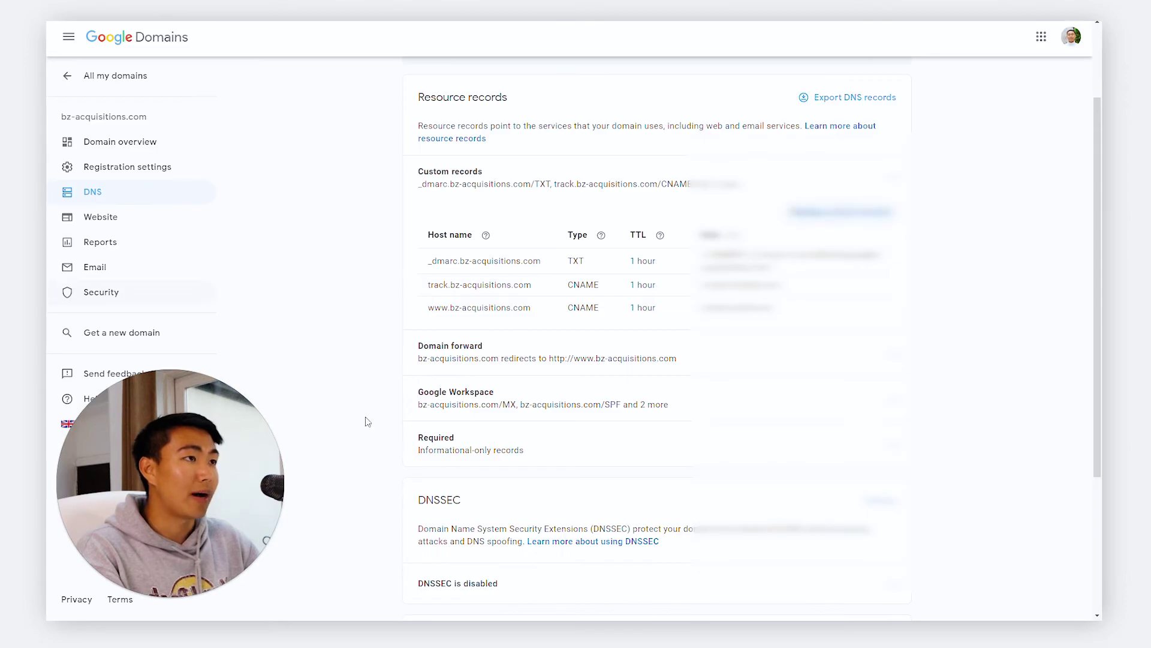
Expand the Google Workspace DNS records and review the MX, SPF and google._domainkey entries.
{"action": "scroll", "coordinate": [524, 306], "scroll_direction": "down", "scroll_amount": 2}
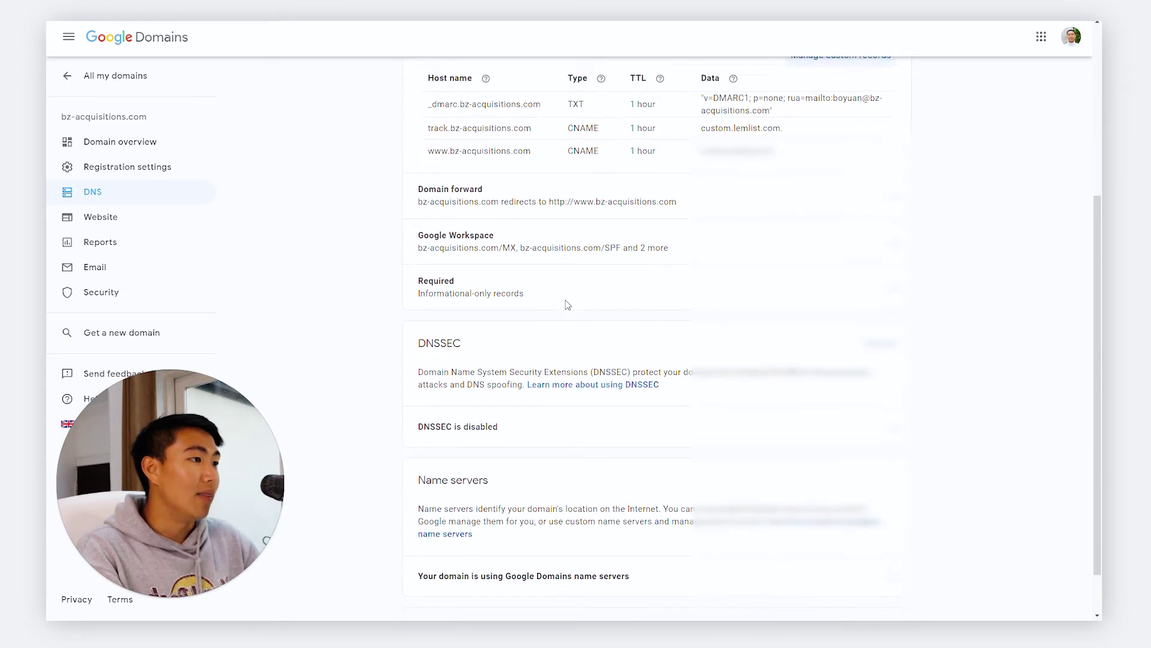
{"action": "scroll", "coordinate": [524, 305], "scroll_direction": "up", "scroll_amount": 2}
{"action": "left_click", "coordinate": [654, 359]}
{"action": "scroll", "coordinate": [656, 375], "scroll_direction": "down", "scroll_amount": 5}
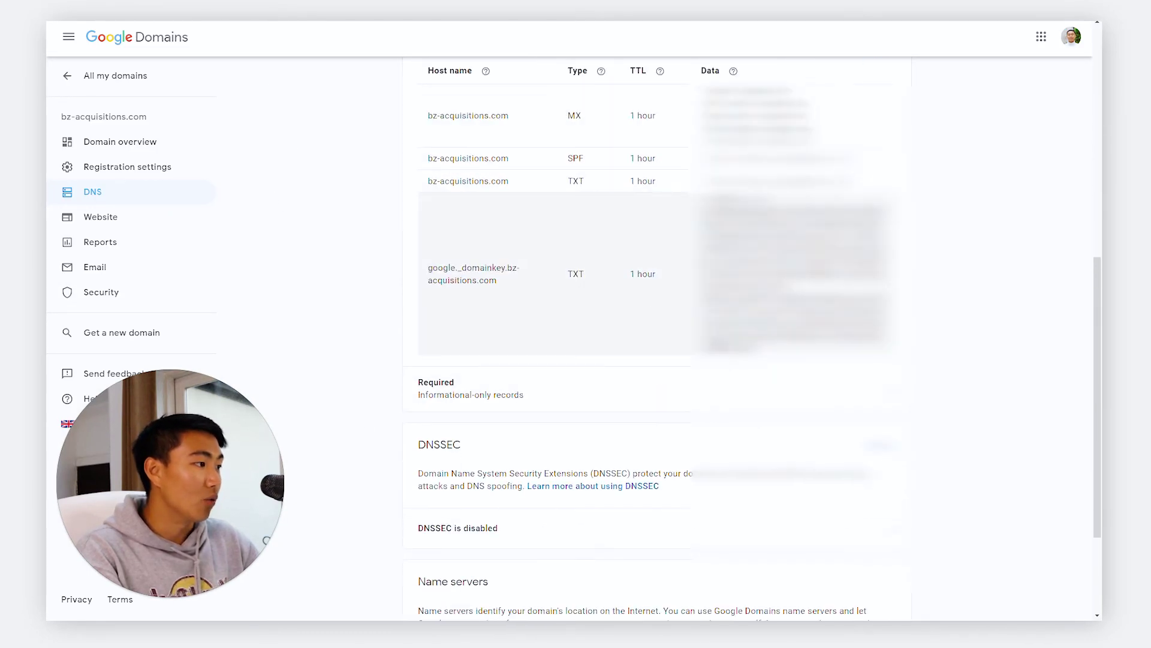
{"action": "scroll", "coordinate": [635, 321], "scroll_direction": "up", "scroll_amount": 2}
{"action": "scroll", "coordinate": [630, 324], "scroll_direction": "up", "scroll_amount": 1}
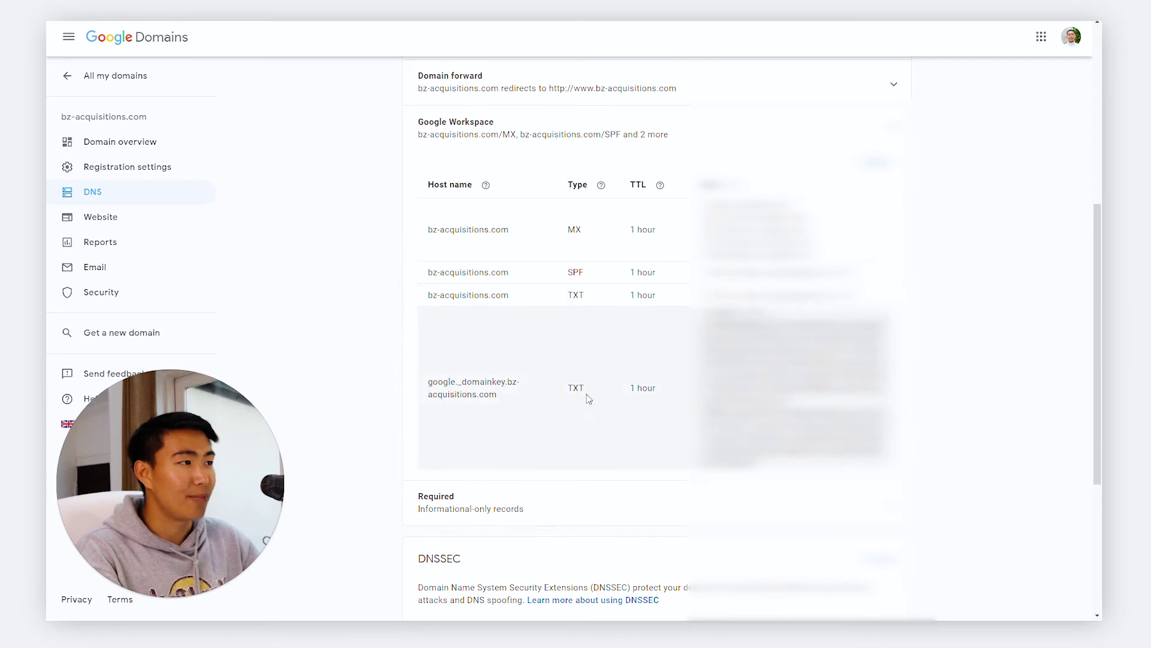
{"action": "scroll", "coordinate": [471, 268], "scroll_direction": "up", "scroll_amount": 6}
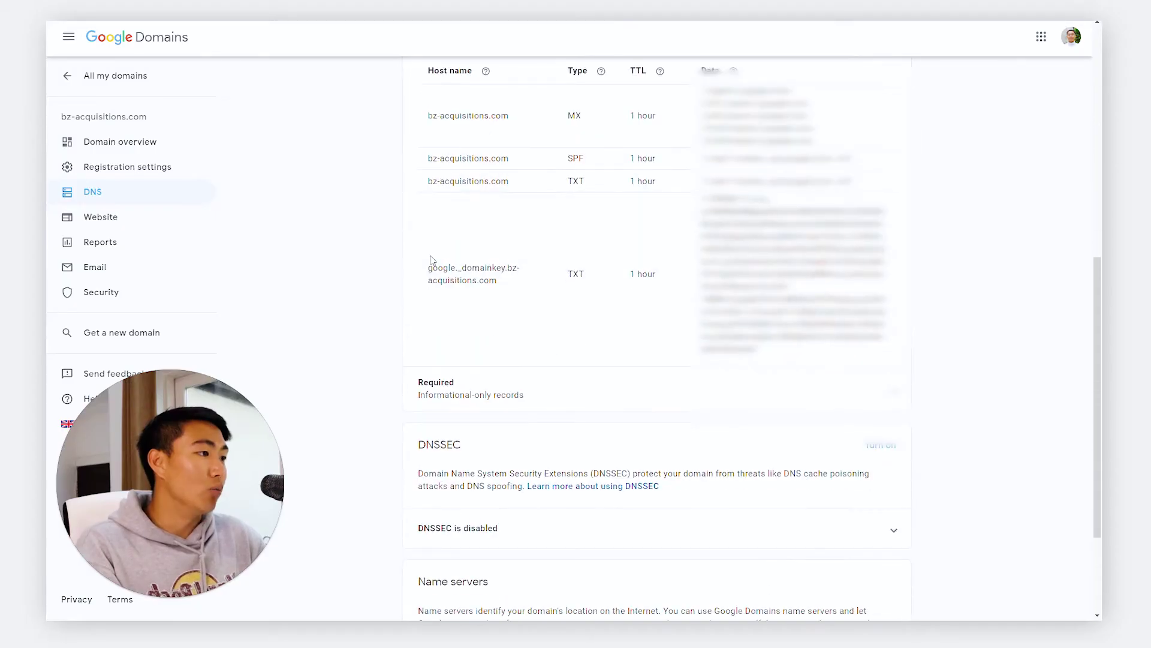
{"action": "scroll", "coordinate": [547, 347], "scroll_direction": "down", "scroll_amount": 1}
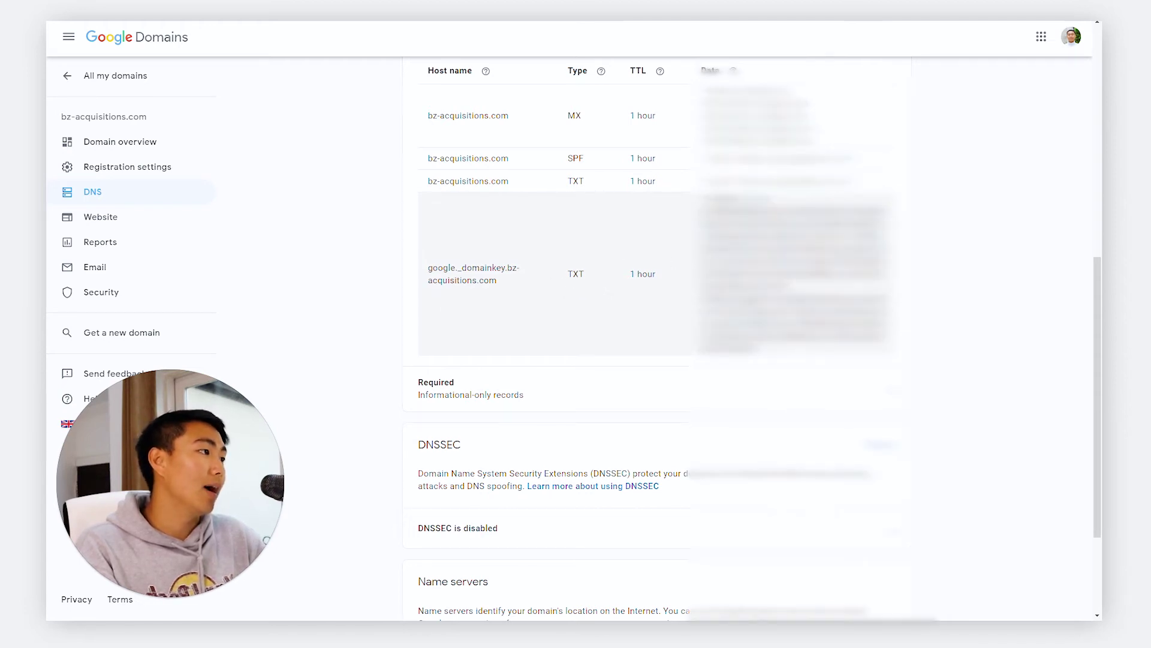
{"action": "scroll", "coordinate": [676, 394], "scroll_direction": "up", "scroll_amount": 4}
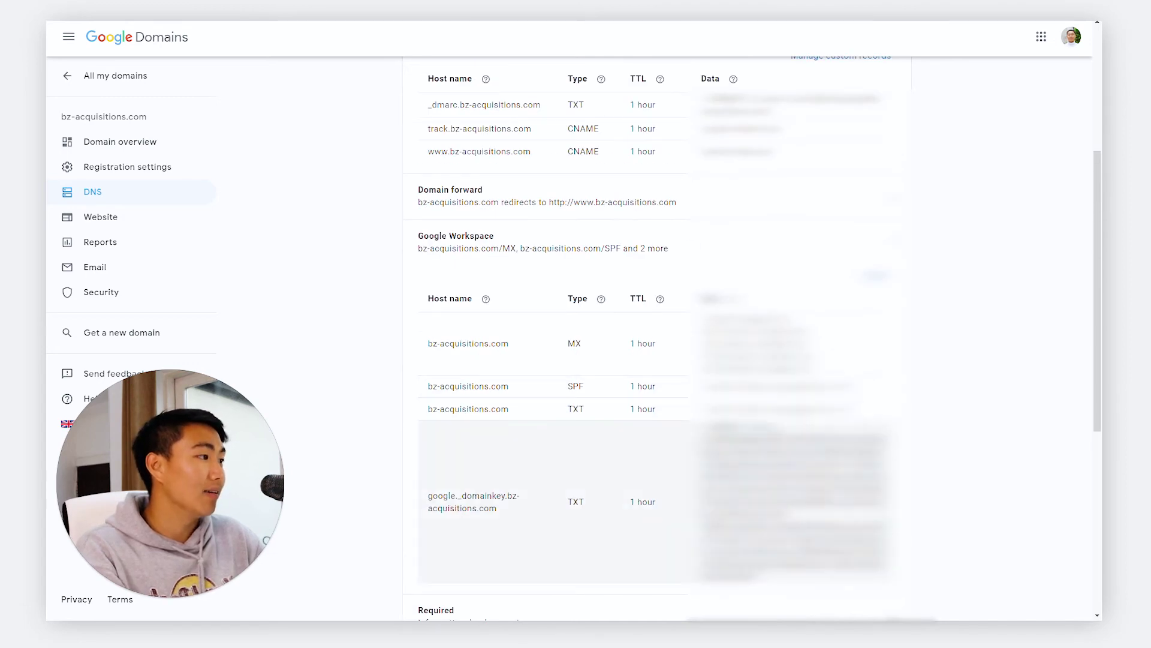
{"action": "scroll", "coordinate": [676, 432], "scroll_direction": "down", "scroll_amount": 2}
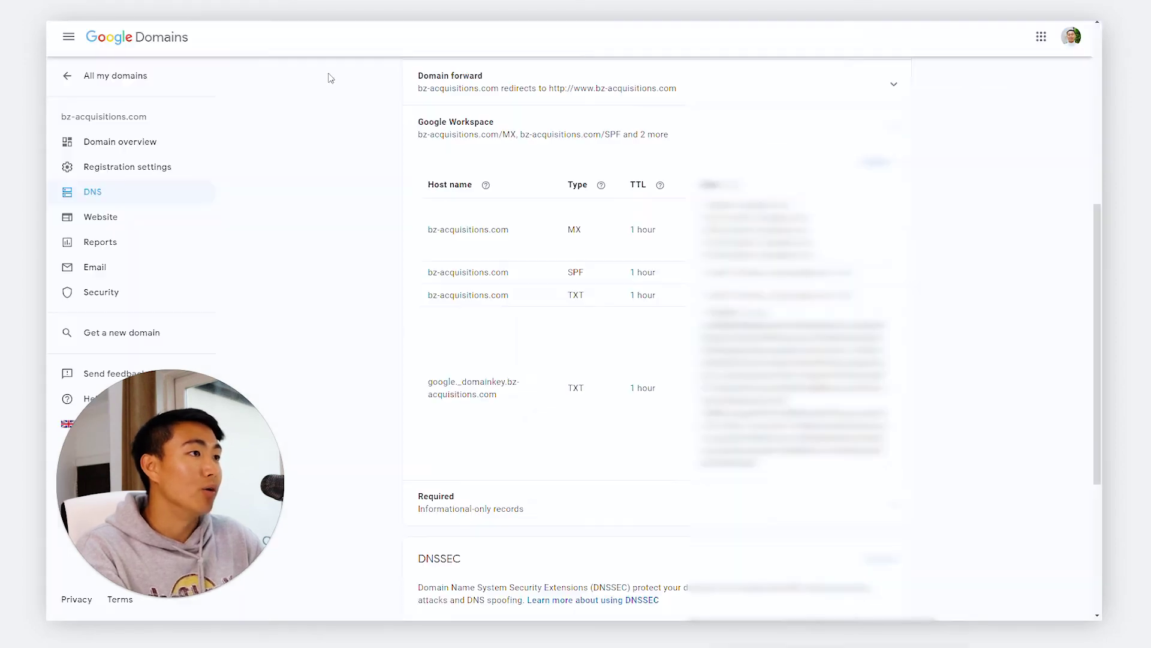
{"action": "scroll", "coordinate": [516, 233], "scroll_direction": "up", "scroll_amount": 4}
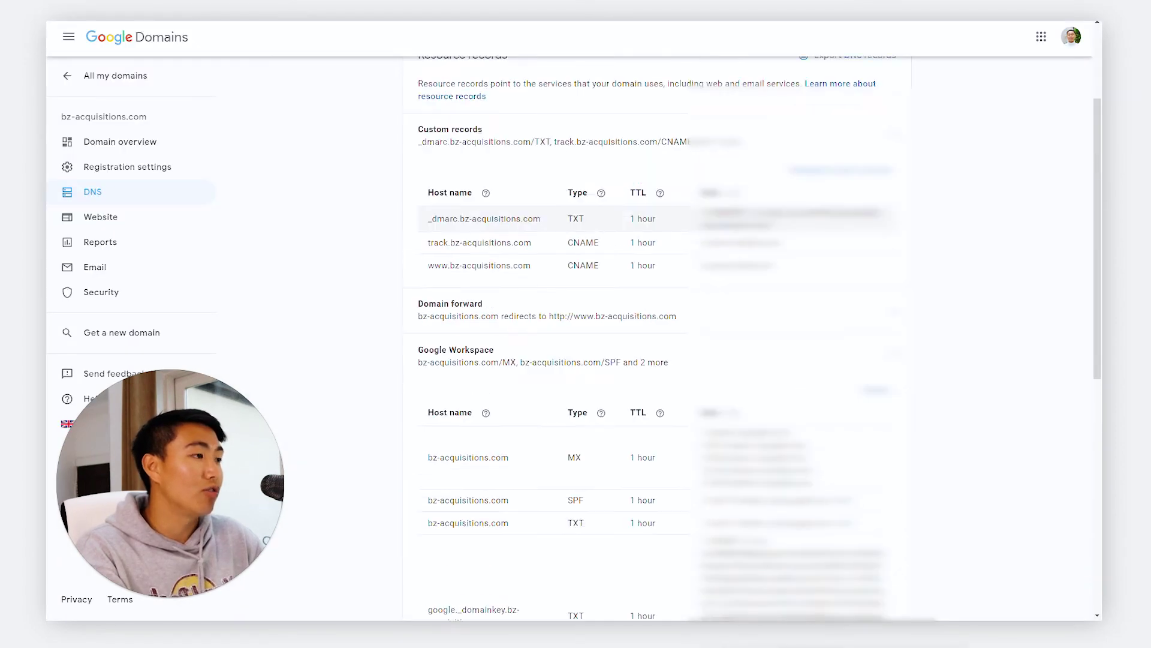
{"action": "scroll", "coordinate": [516, 233], "scroll_direction": "up", "scroll_amount": 2}
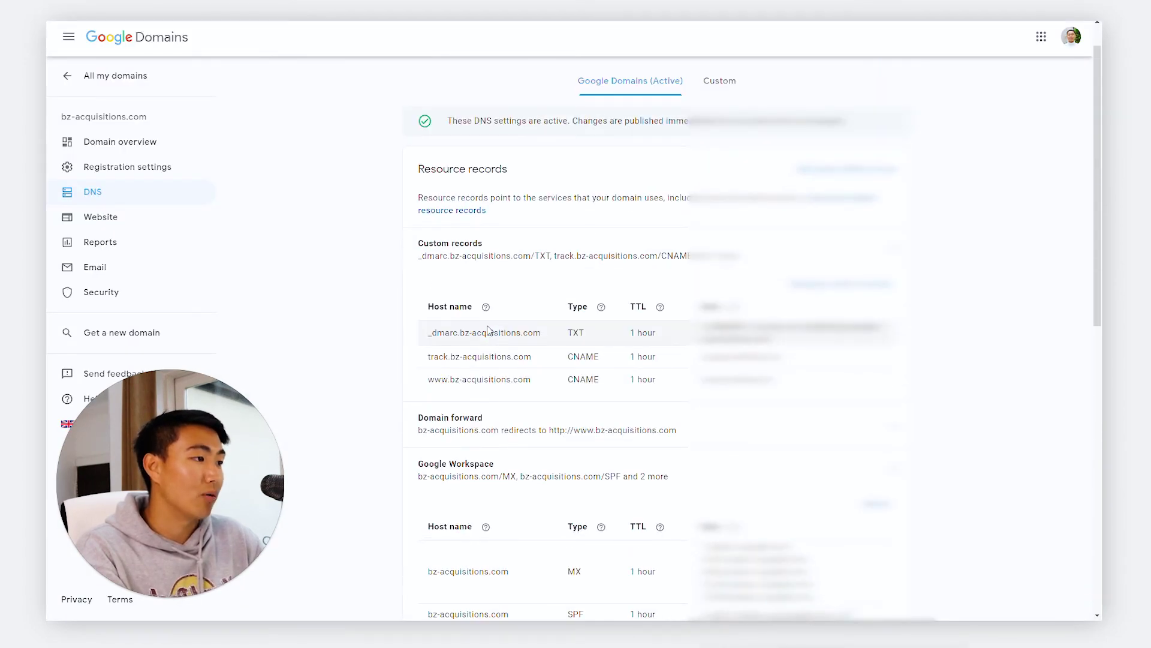
{"action": "scroll", "coordinate": [473, 326], "scroll_direction": "down", "scroll_amount": 1}
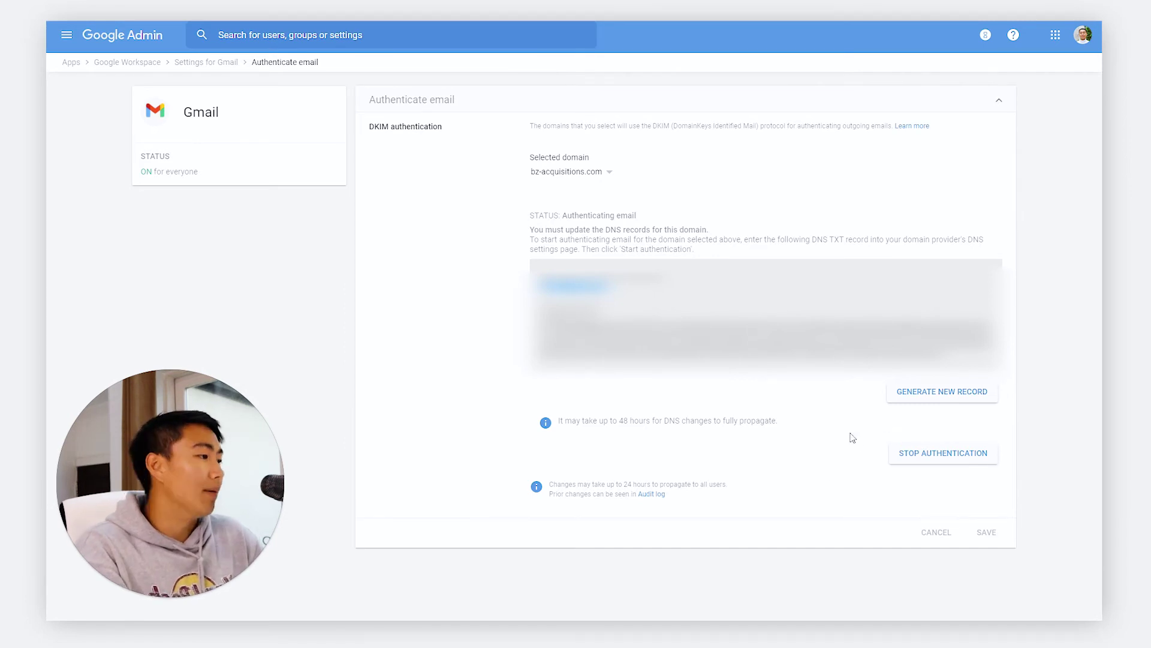
Highlight the 'Authenticating email' DKIM status for bz-acquisitions.com in Google Admin.
{"action": "left_click_drag", "start_coordinate": [561, 215], "coordinate": [642, 226]}
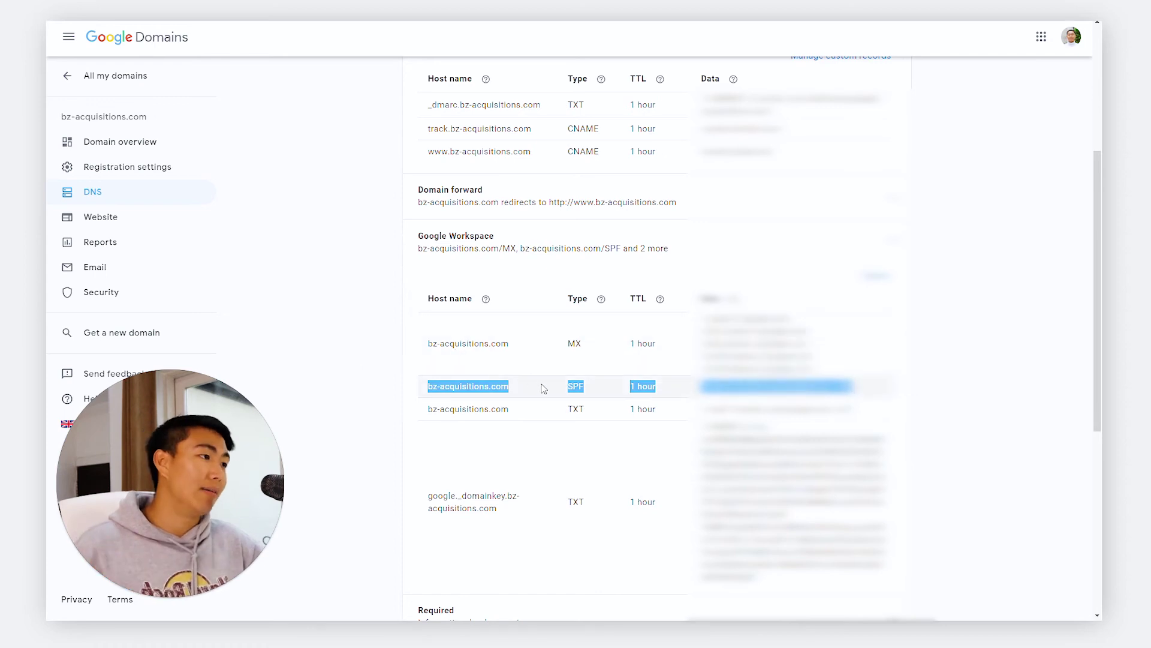
Scroll up to the bz-acquisitions.com Custom records and open them for editing.
{"action": "left_click", "coordinate": [514, 360]}
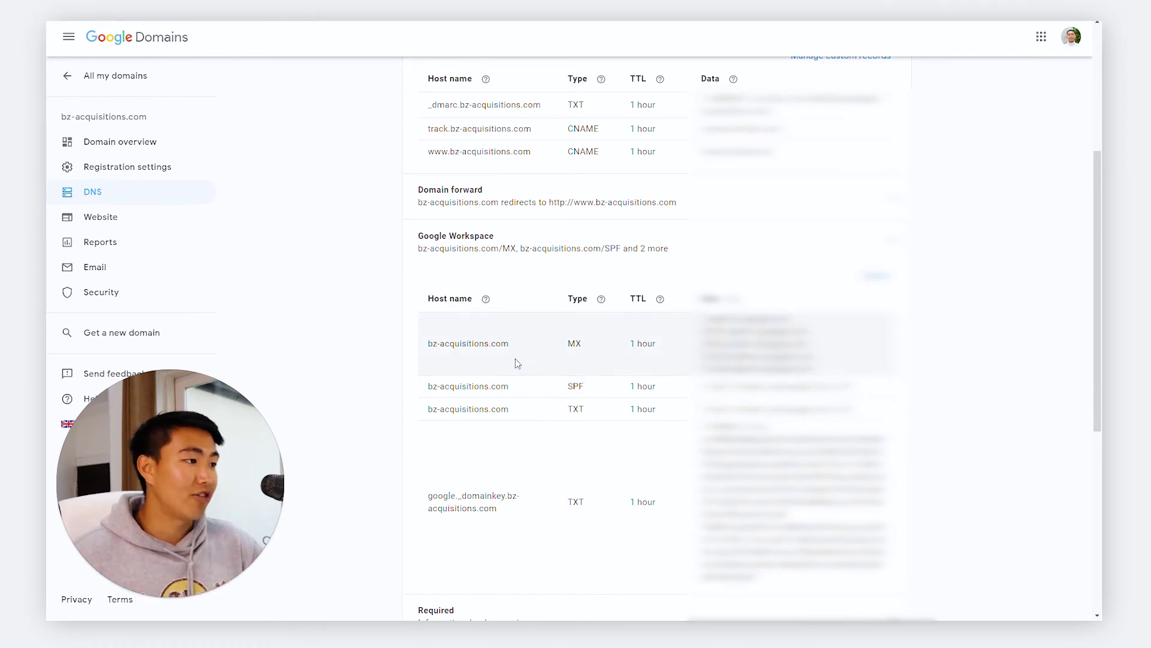
{"action": "scroll", "coordinate": [501, 356], "scroll_direction": "up", "scroll_amount": 3}
{"action": "scroll", "coordinate": [501, 355], "scroll_direction": "up", "scroll_amount": 2}
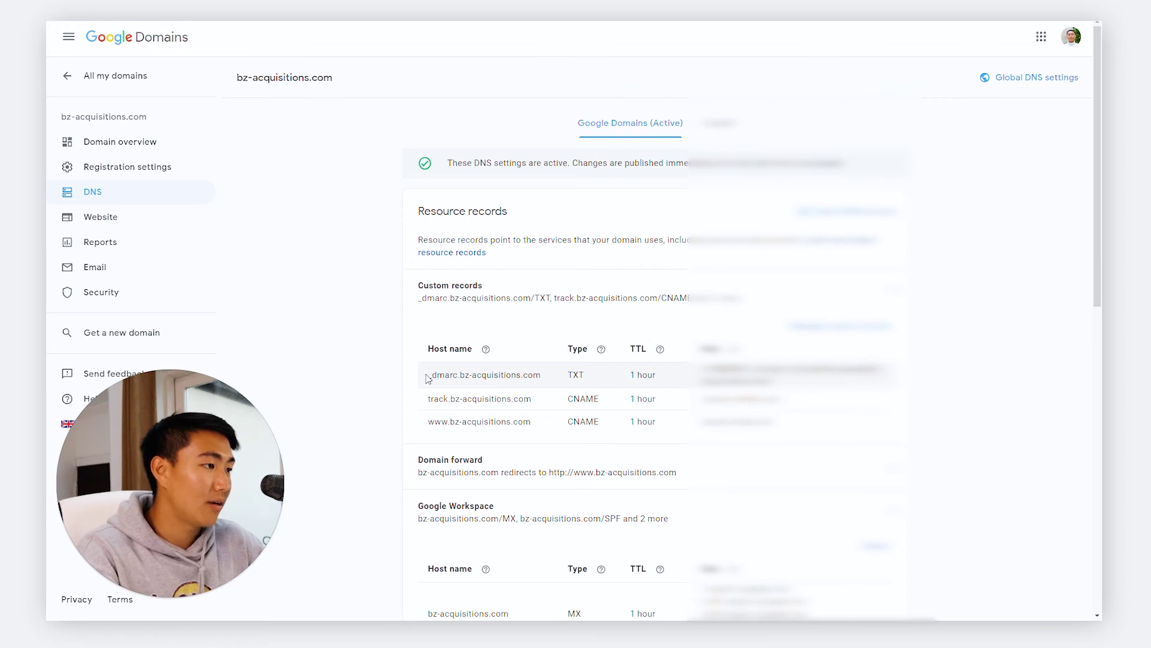
{"action": "scroll", "coordinate": [423, 359], "scroll_direction": "down", "scroll_amount": 5}
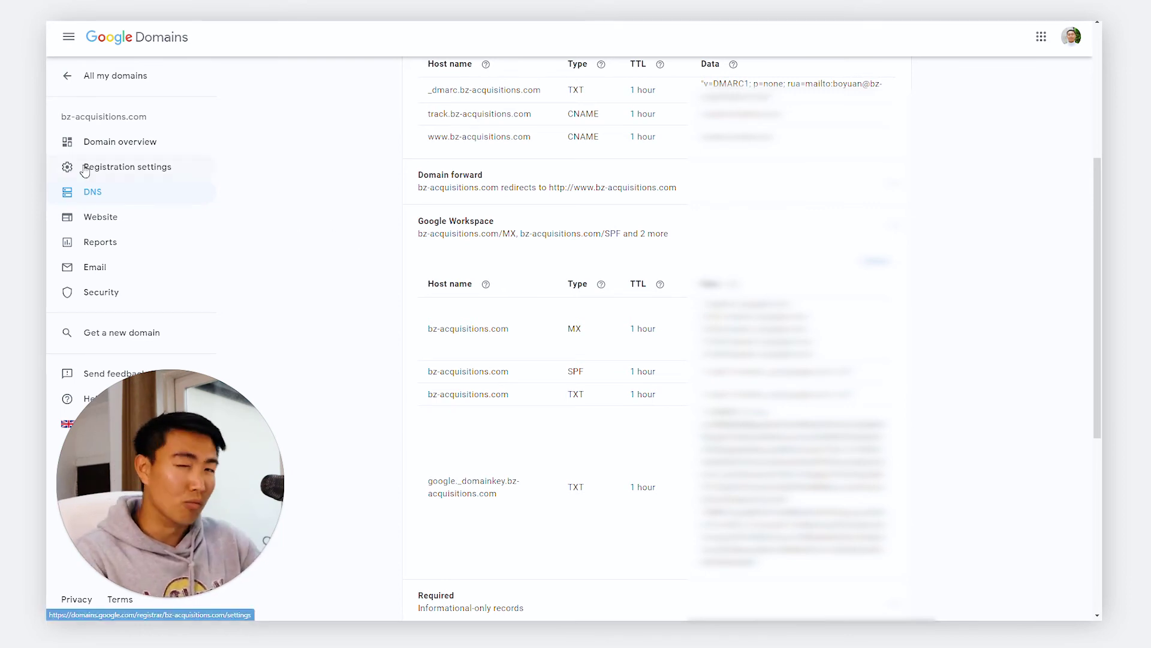
{"action": "scroll", "coordinate": [471, 324], "scroll_direction": "up", "scroll_amount": 1}
{"action": "scroll", "coordinate": [471, 324], "scroll_direction": "up", "scroll_amount": 3}
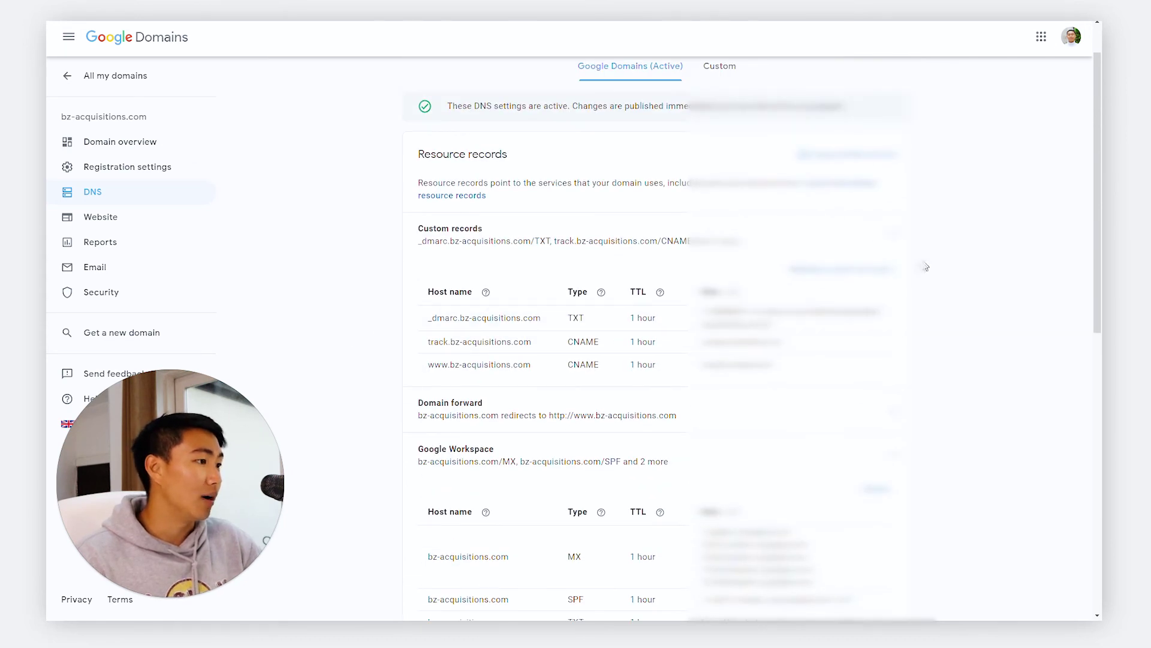
{"action": "left_click", "coordinate": [890, 268]}
Add a new SPF record row, enter then clear host 'theasdawd.com', and delete the row.
{"action": "left_click", "coordinate": [452, 475]}
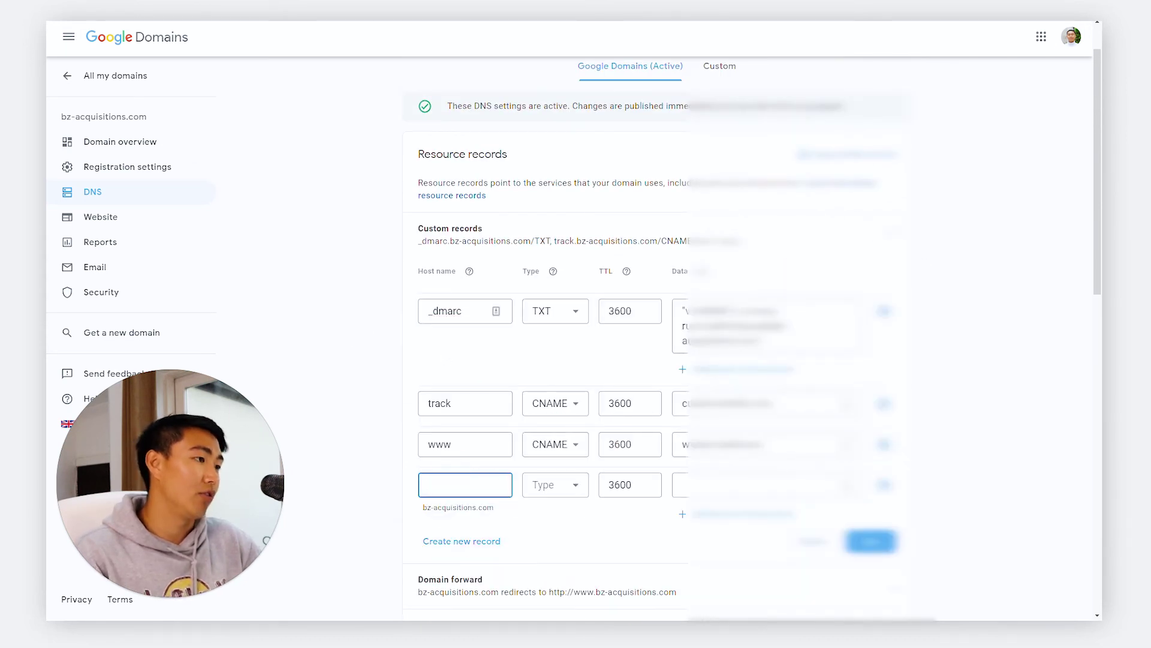
{"action": "left_click", "coordinate": [531, 489]}
{"action": "scroll", "coordinate": [557, 420], "scroll_direction": "down", "scroll_amount": 2}
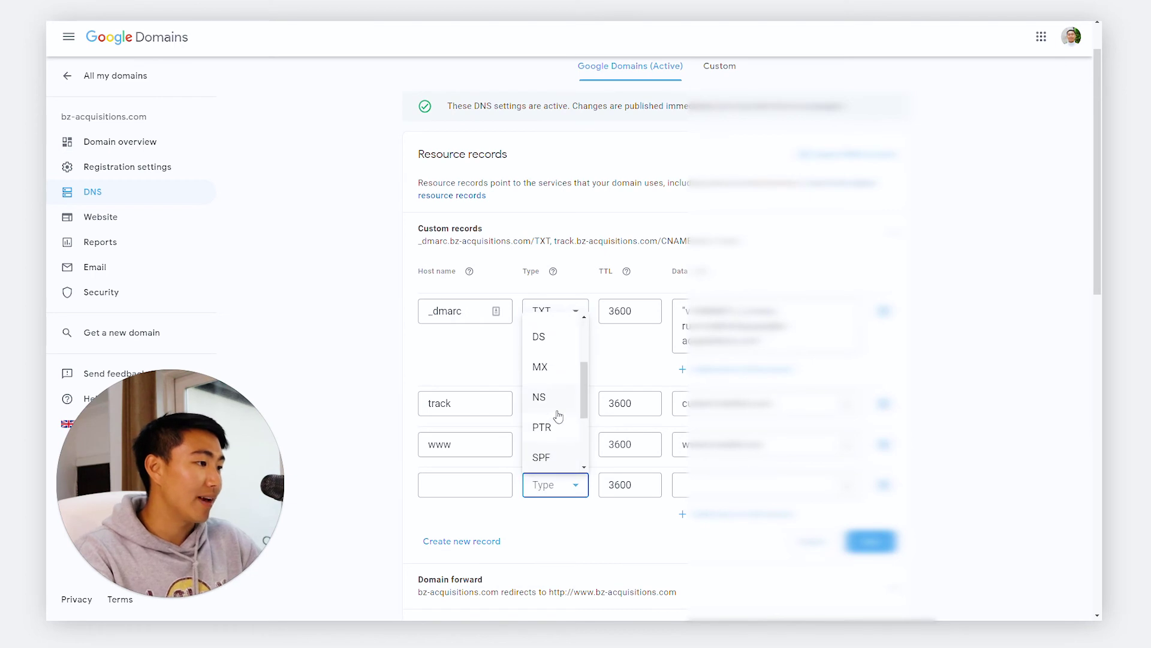
{"action": "left_click", "coordinate": [542, 459]}
{"action": "left_click", "coordinate": [458, 483]}
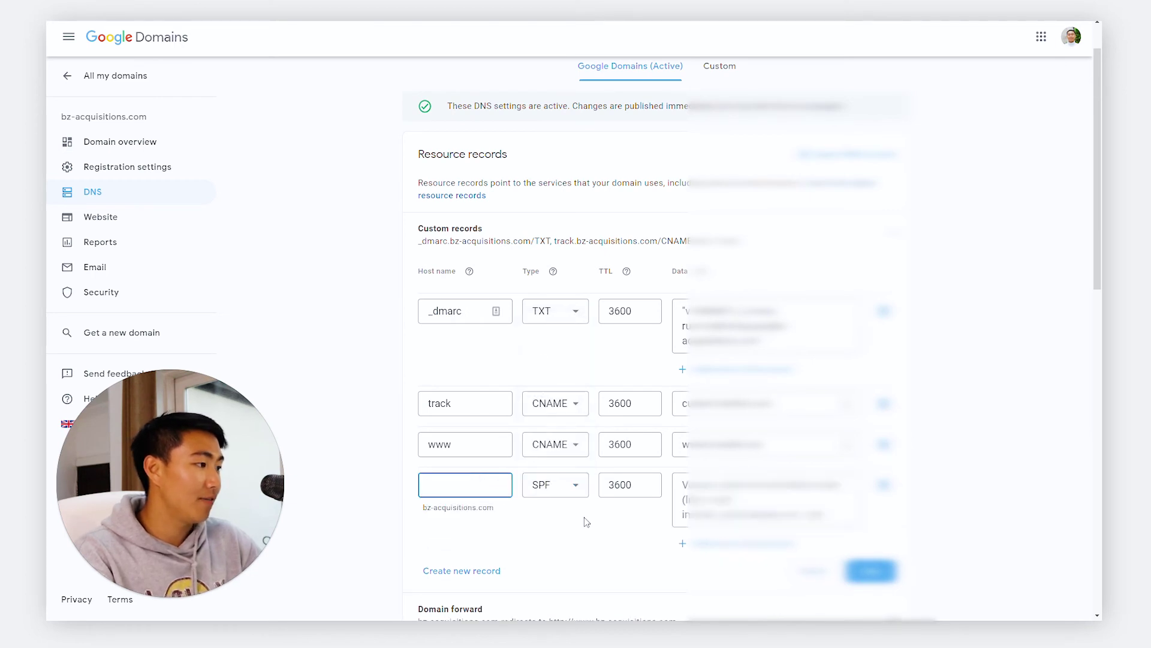
{"action": "type", "text": "theasdawd"}
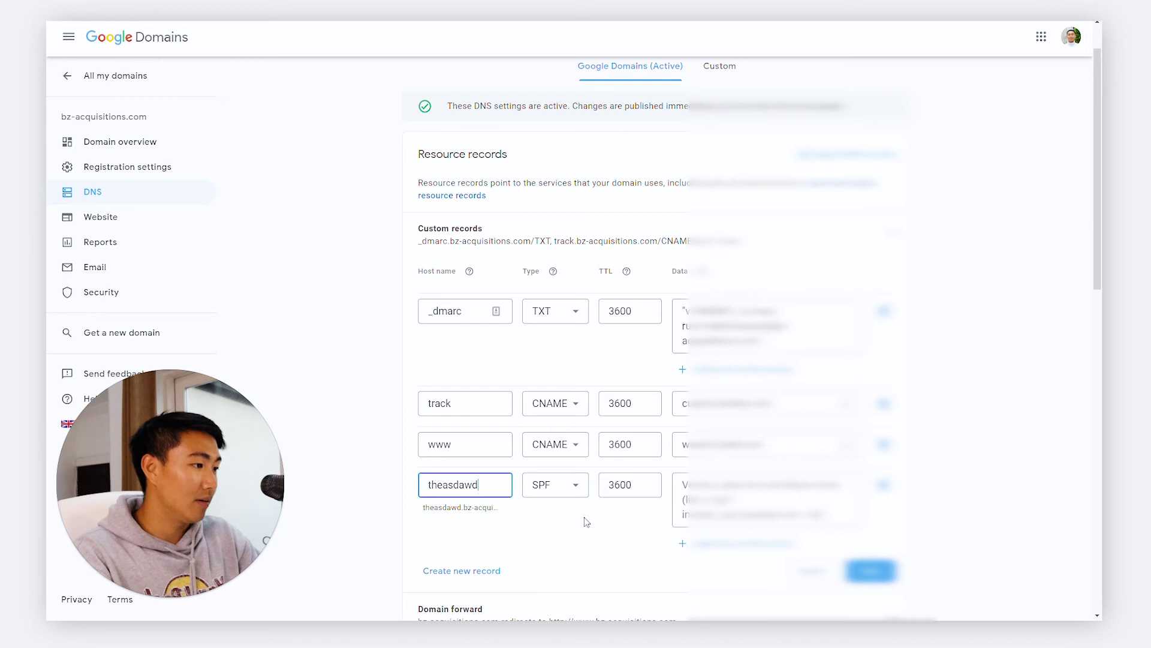
{"action": "type", "text": ".com"}
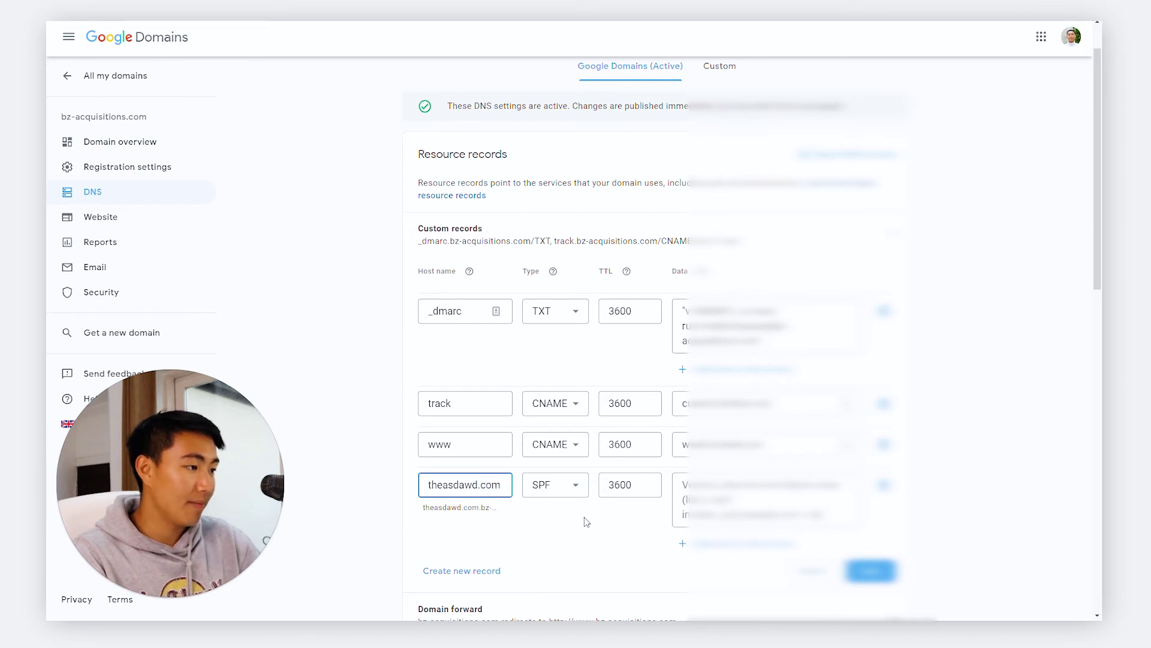
{"action": "key", "text": "ctrl+a"}
{"action": "key", "text": "BackSpace"}
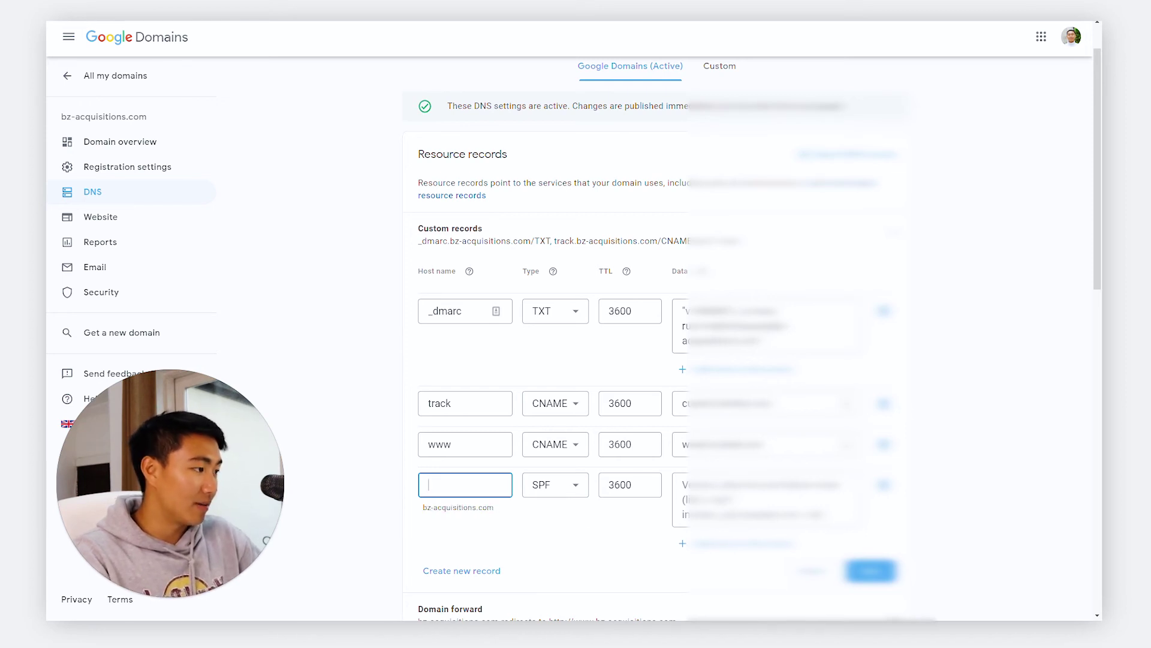
{"action": "left_click", "coordinate": [883, 483]}
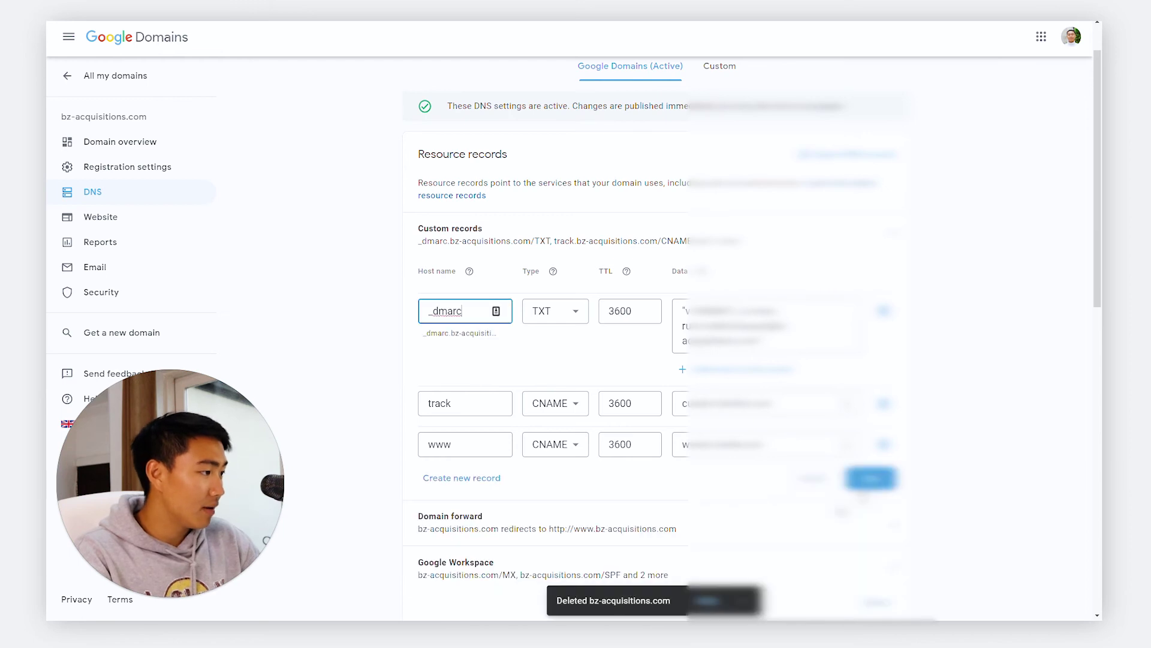
Review the existing Workspace SPF and TXT record values.
{"action": "scroll", "coordinate": [780, 372], "scroll_direction": "down", "scroll_amount": 5}
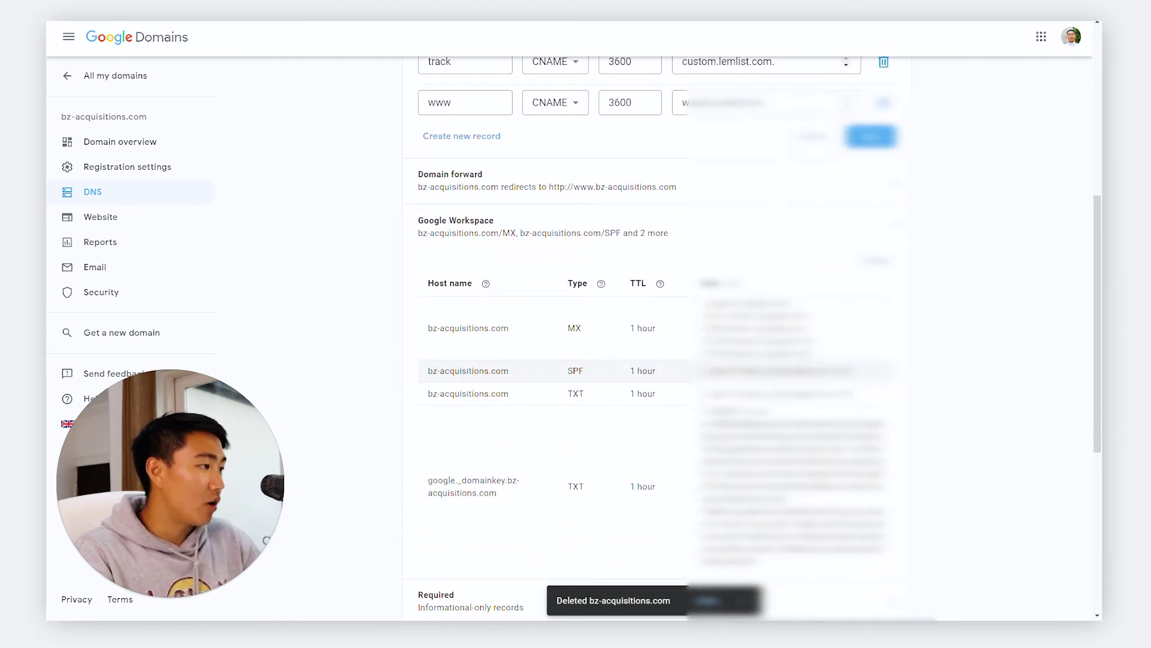
{"action": "left_click_drag", "start_coordinate": [705, 370], "coordinate": [848, 371]}
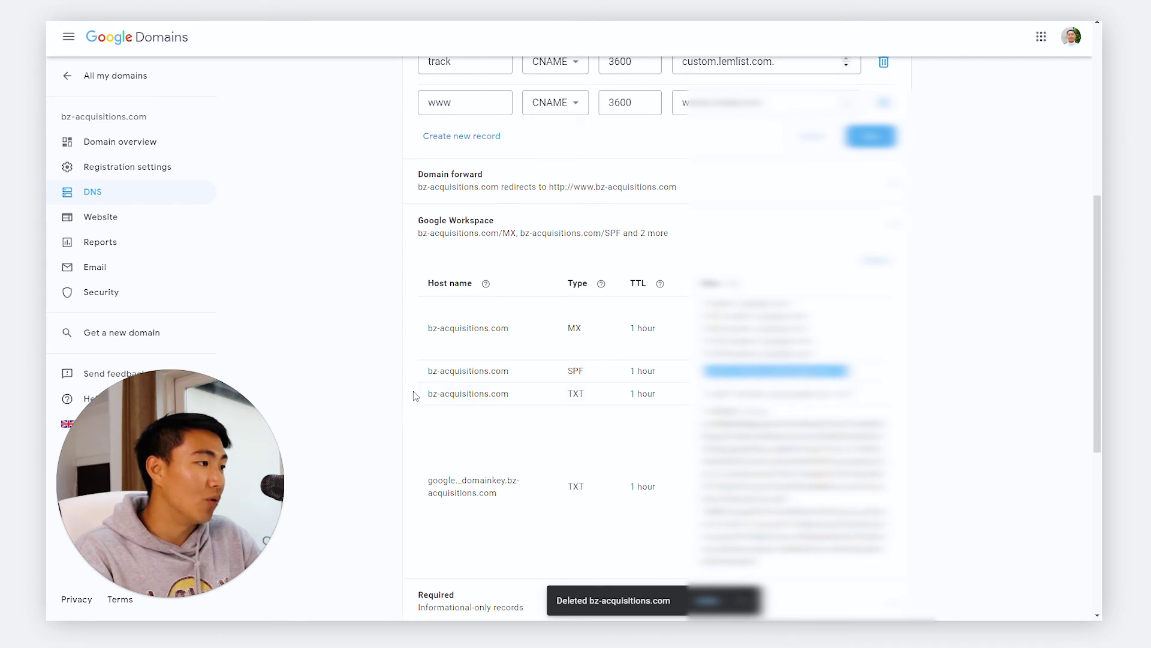
{"action": "left_click_drag", "start_coordinate": [665, 412], "coordinate": [765, 403]}
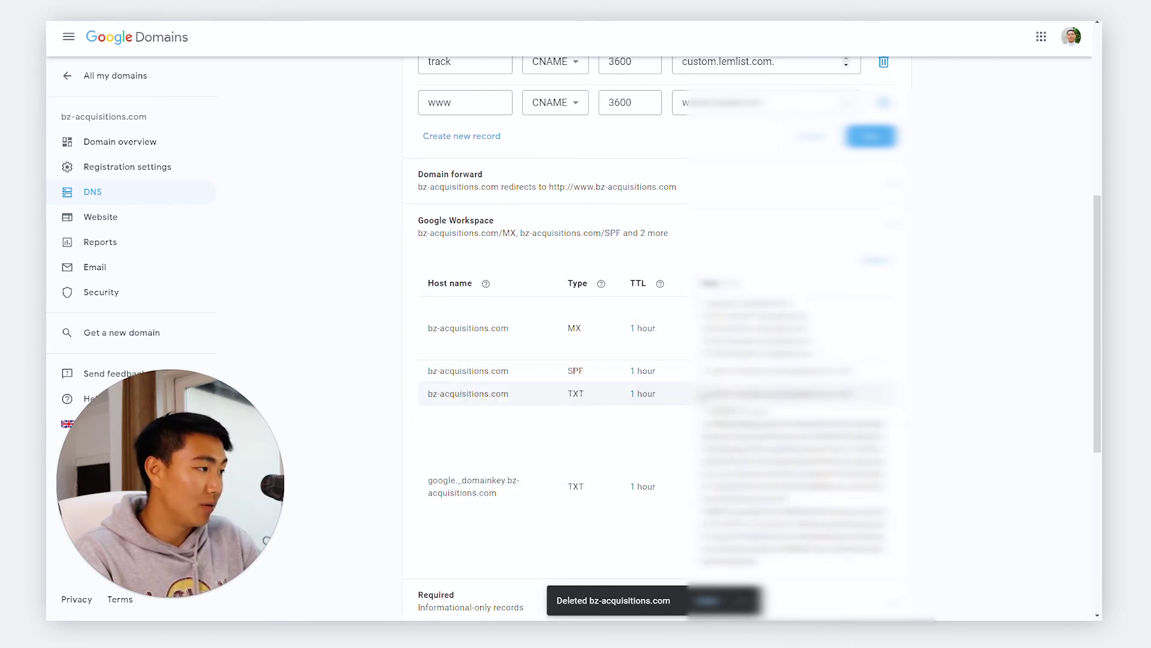
{"action": "triple_click", "coordinate": [851, 395]}
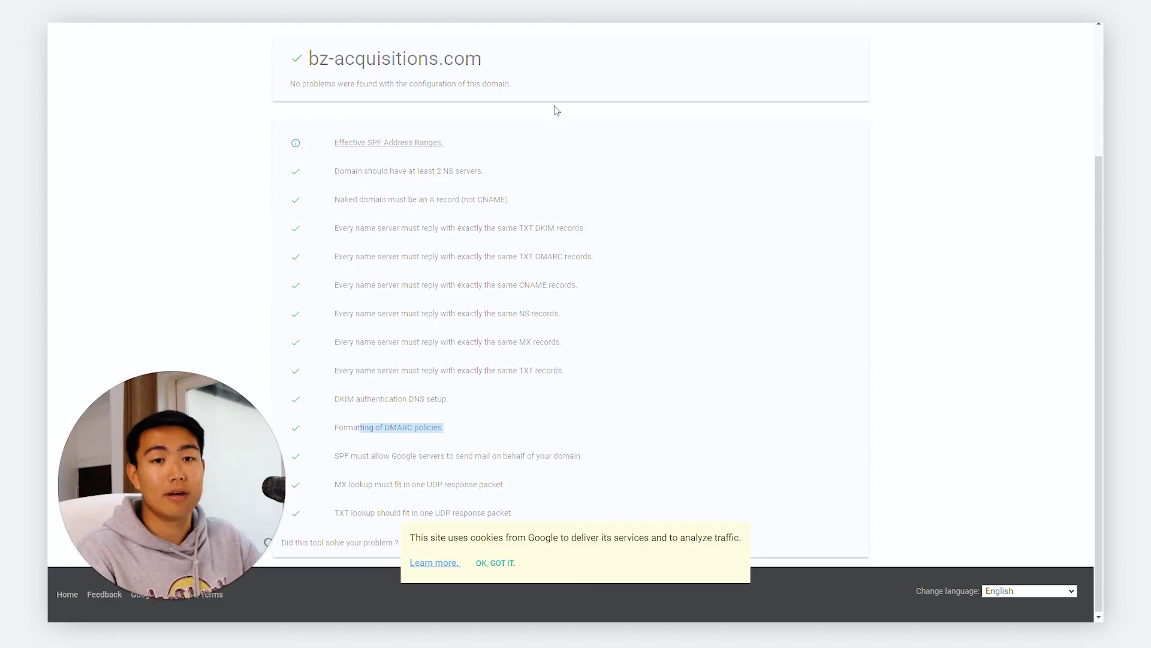
Search the web for 'mx tool' to find Google's Check MX tool.
{"action": "scroll", "coordinate": [556, 110], "scroll_direction": "up", "scroll_amount": 3}
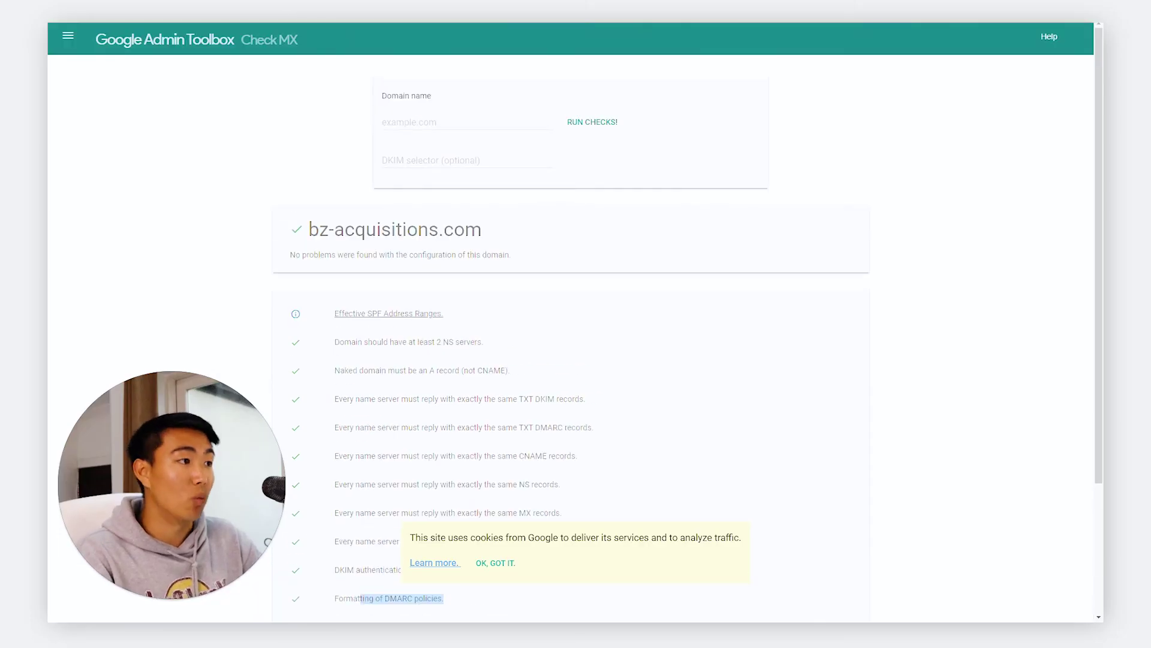
{"action": "left_click", "coordinate": [420, 122]}
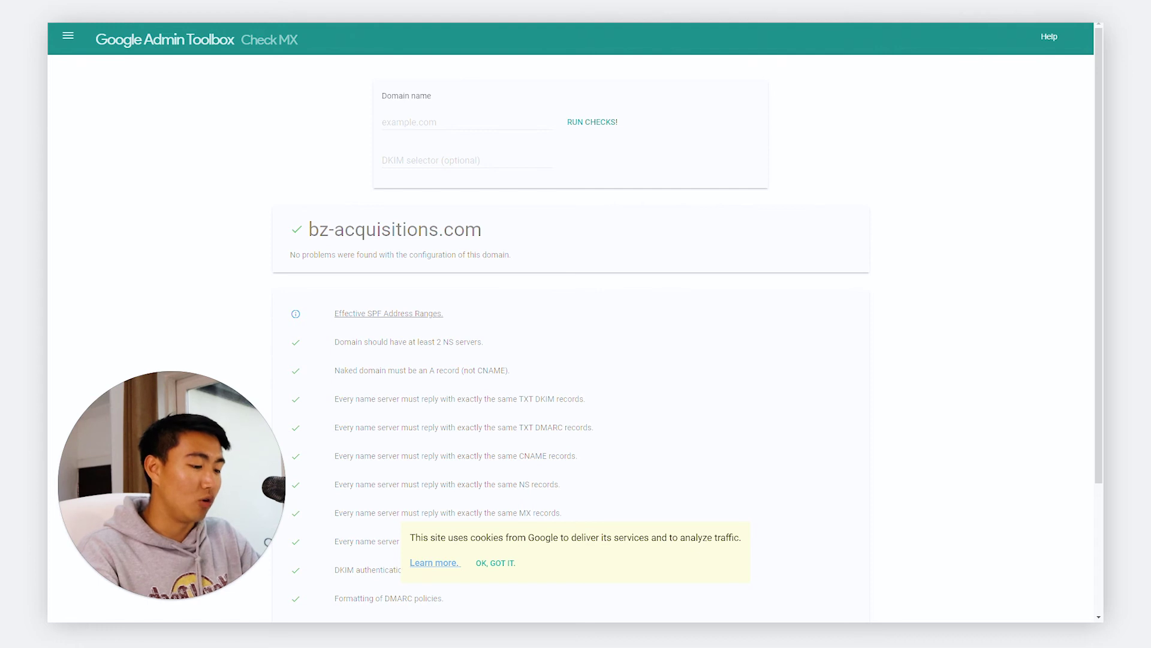
{"action": "key", "text": "ctrl+l"}
{"action": "type", "text": "mx to"}
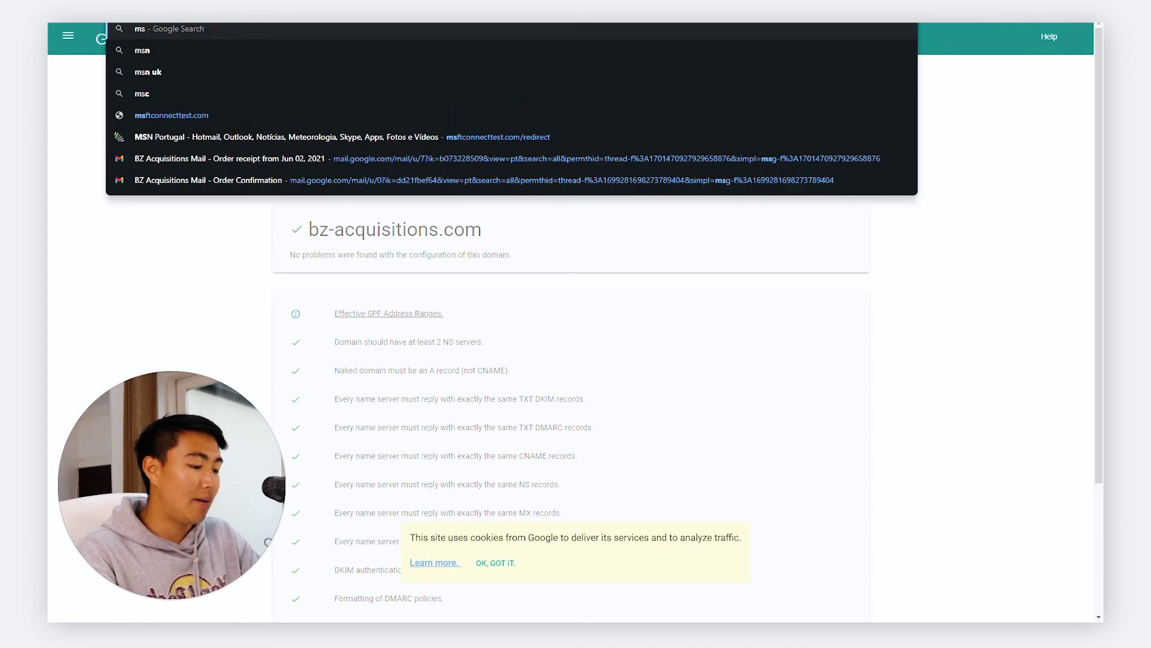
{"action": "type", "text": "olbox"}
{"action": "key", "text": "Return"}
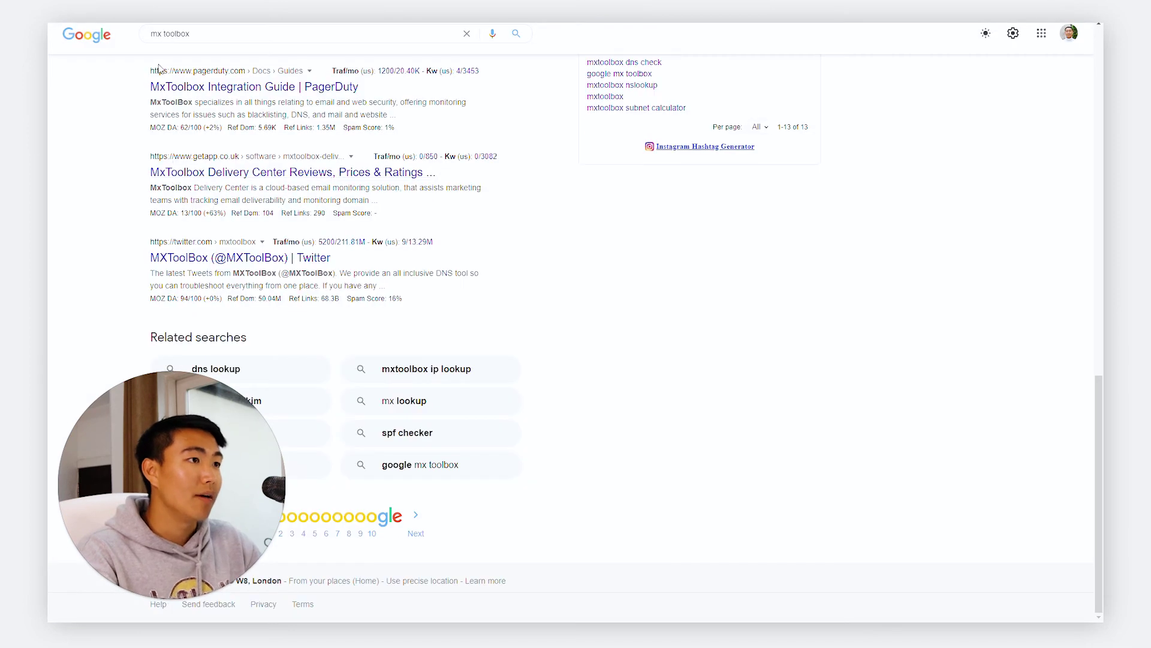
{"action": "scroll", "coordinate": [150, 133], "scroll_direction": "up", "scroll_amount": 2}
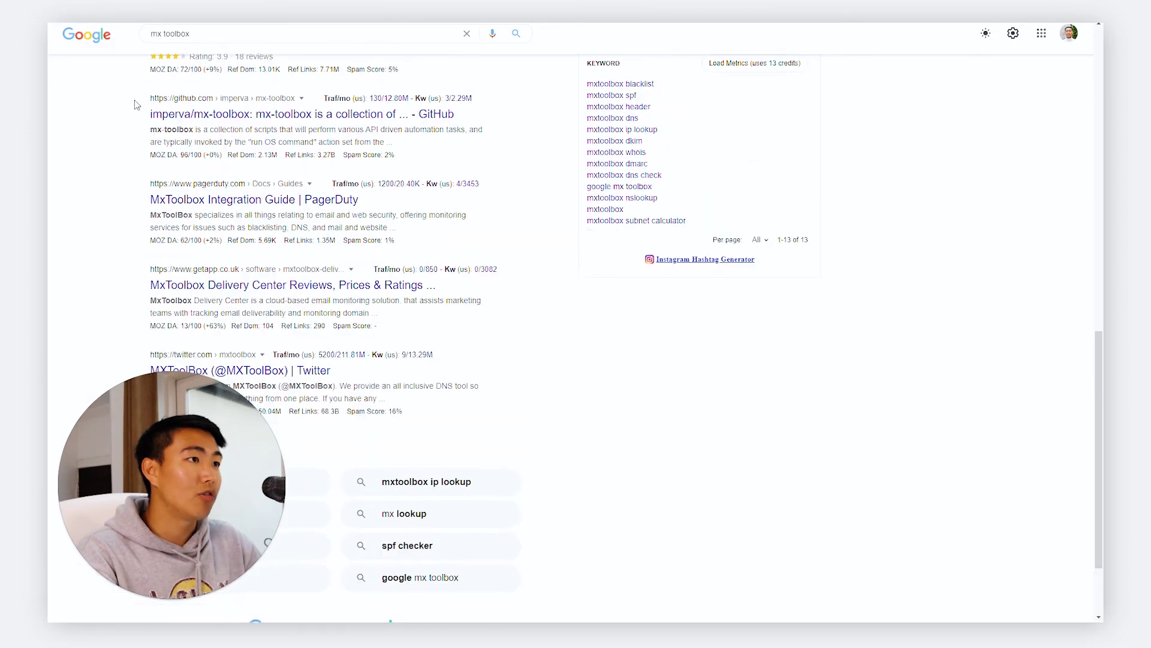
{"action": "scroll", "coordinate": [150, 133], "scroll_direction": "up", "scroll_amount": 5}
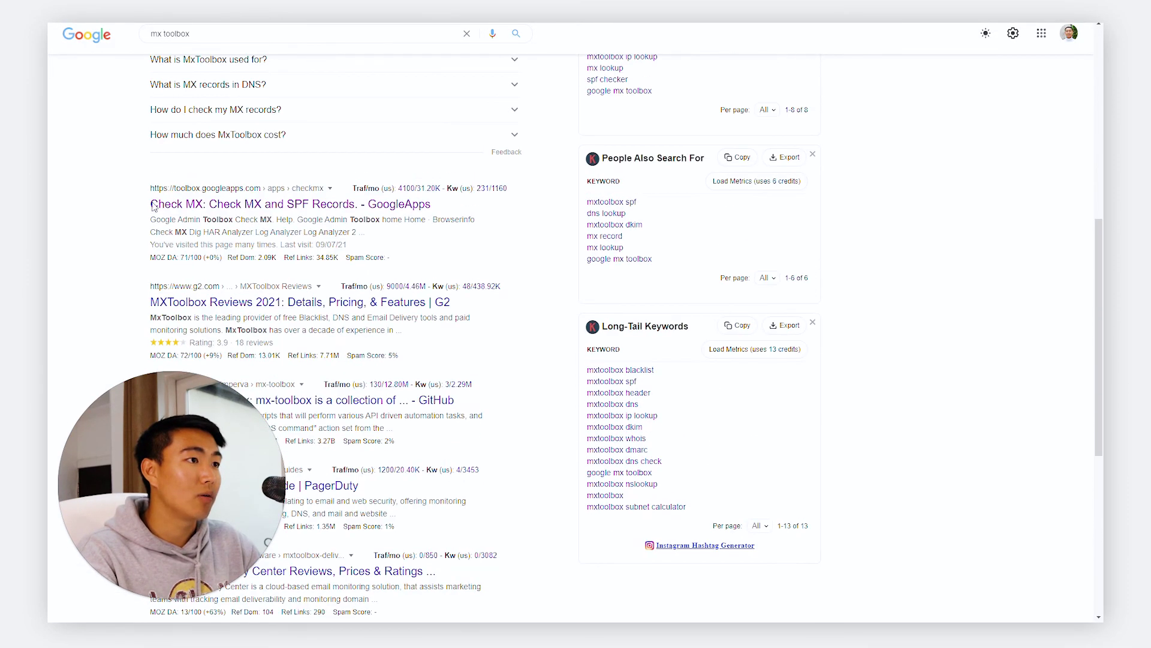
Open Check MX, pick plthora.com from the saved domain suggestions, and run the checks.
{"action": "left_click", "coordinate": [220, 205]}
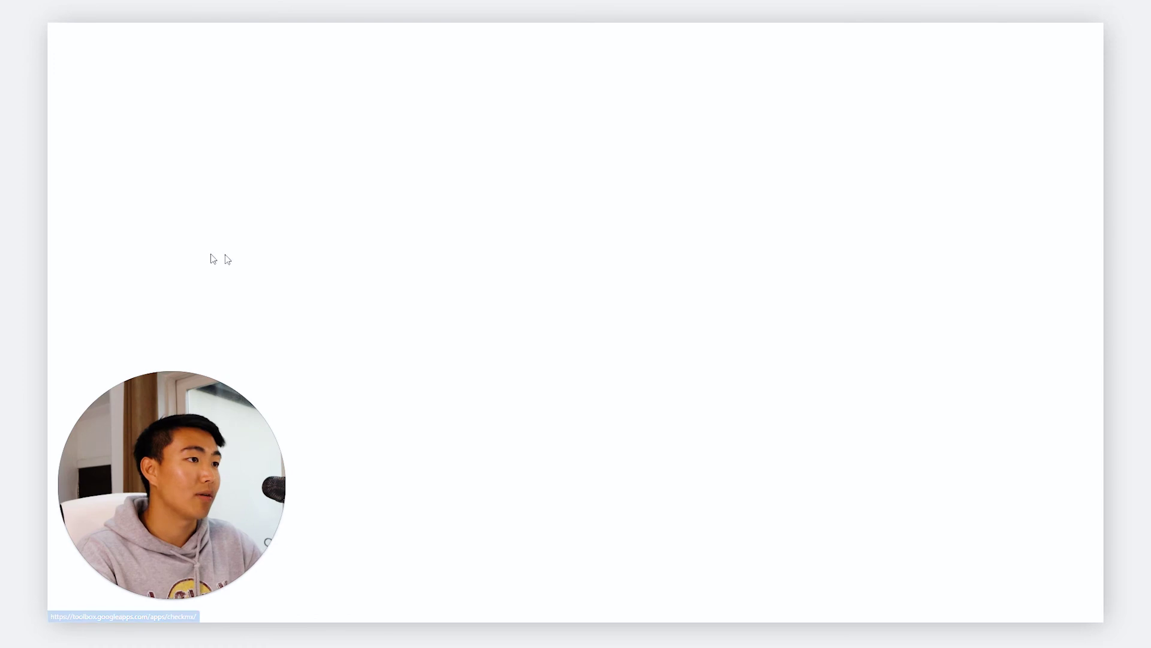
{"action": "left_click", "coordinate": [401, 122]}
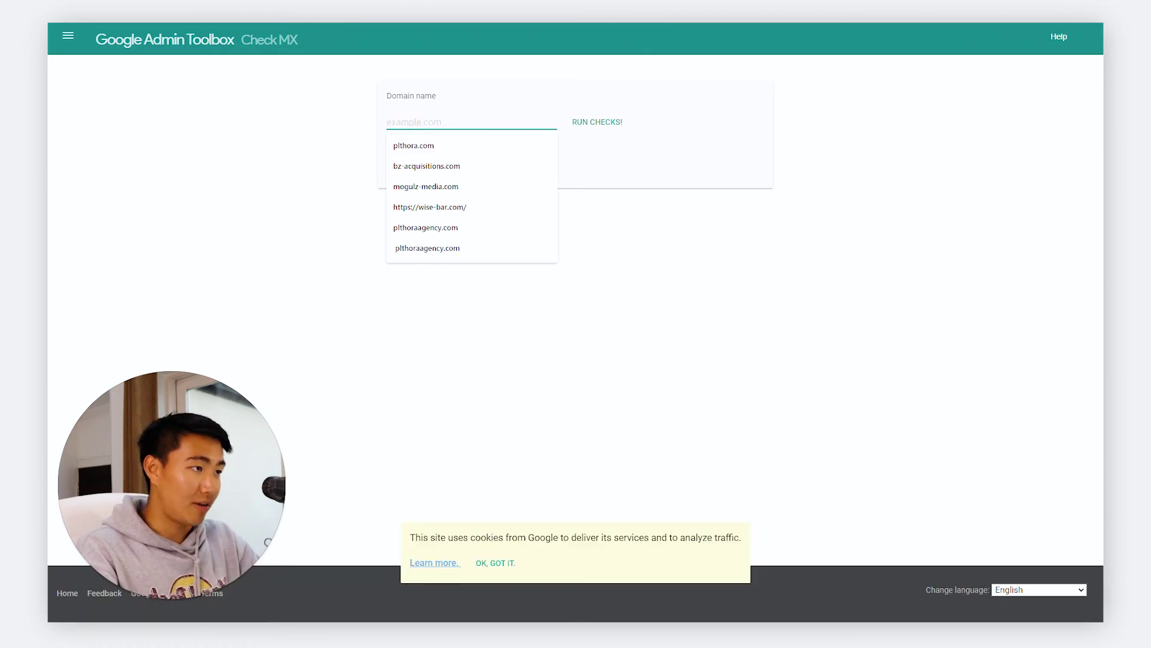
{"action": "key", "text": "Down"}
{"action": "key", "text": "Up"}
{"action": "key", "text": "Down"}
{"action": "key", "text": "Down"}
{"action": "key", "text": "Up"}
{"action": "key", "text": "Return"}
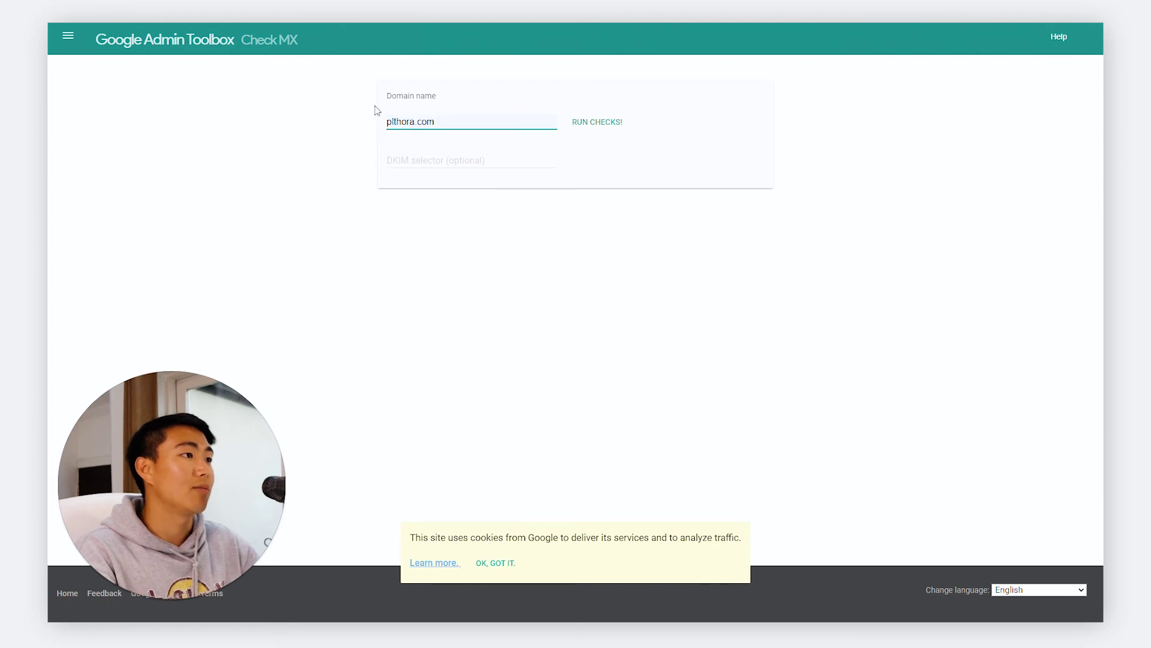
{"action": "left_click", "coordinate": [597, 121]}
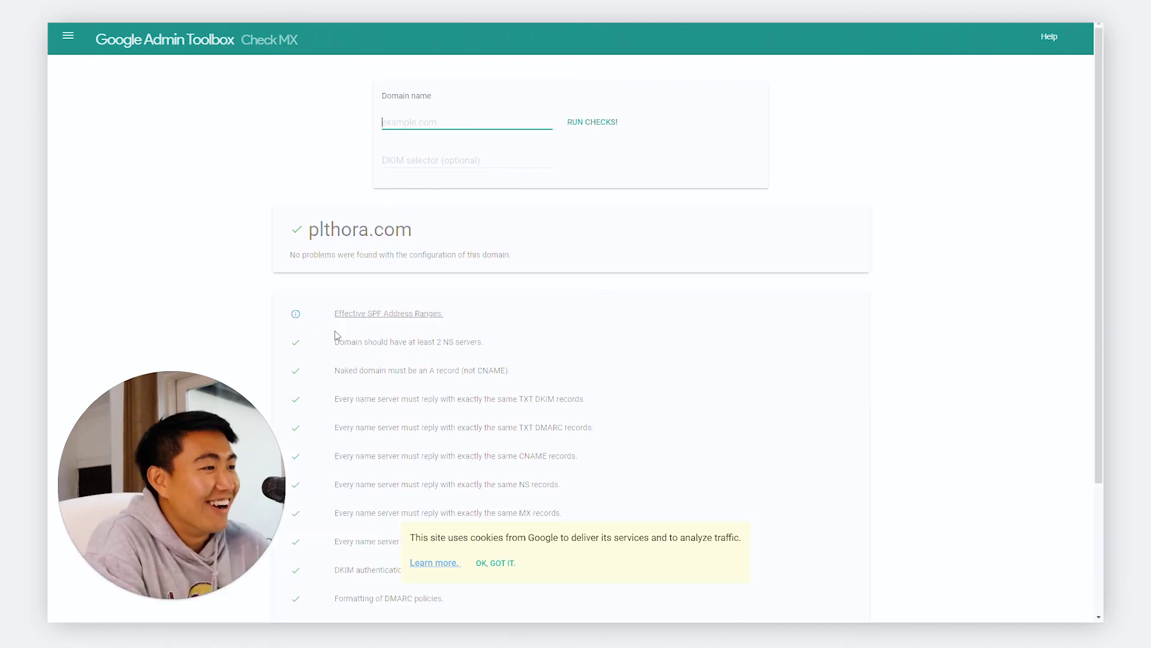
{"action": "left_click_drag", "start_coordinate": [329, 322], "coordinate": [476, 311]}
{"action": "scroll", "coordinate": [328, 343], "scroll_direction": "down", "scroll_amount": 1}
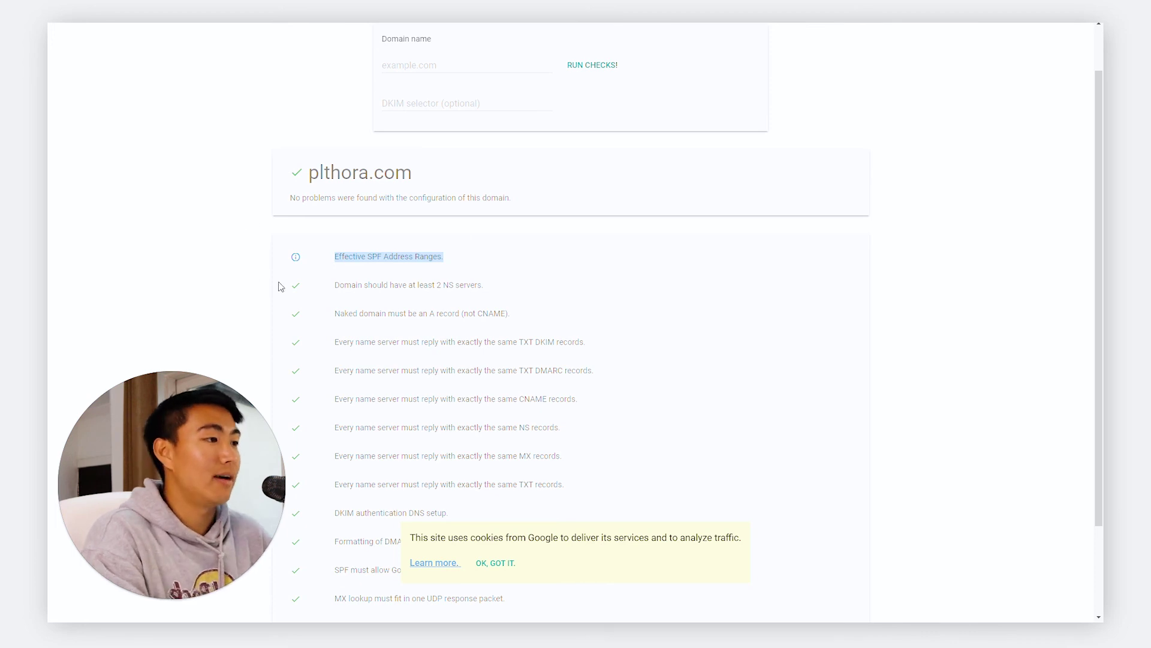
{"action": "left_click_drag", "start_coordinate": [273, 305], "coordinate": [450, 308]}
{"action": "left_click", "coordinate": [452, 311]}
{"action": "scroll", "coordinate": [442, 318], "scroll_direction": "down", "scroll_amount": 2}
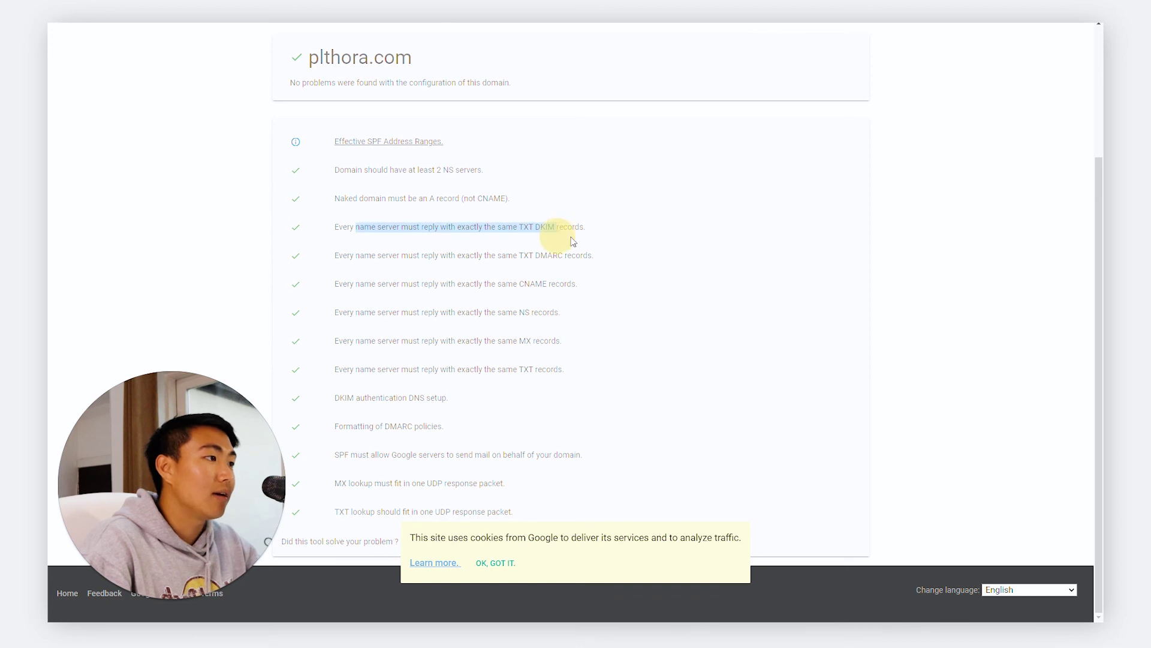
{"action": "left_click_drag", "start_coordinate": [588, 247], "coordinate": [575, 258]}
{"action": "left_click_drag", "start_coordinate": [339, 398], "coordinate": [522, 397]}
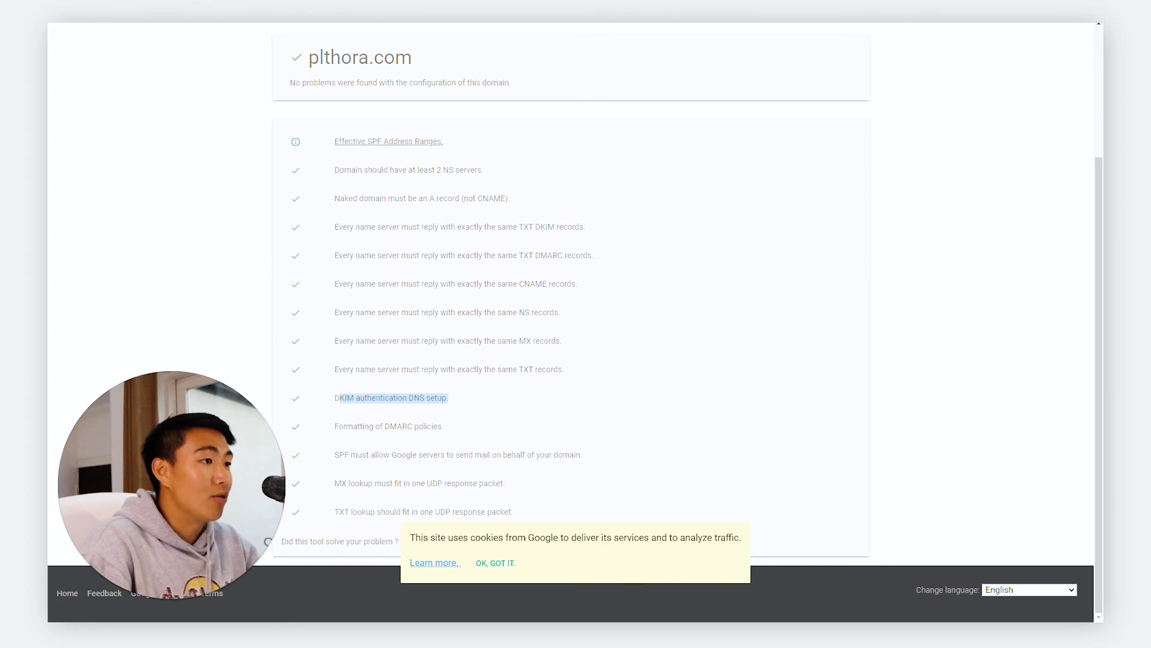
{"action": "left_click_drag", "start_coordinate": [298, 170], "coordinate": [589, 499]}
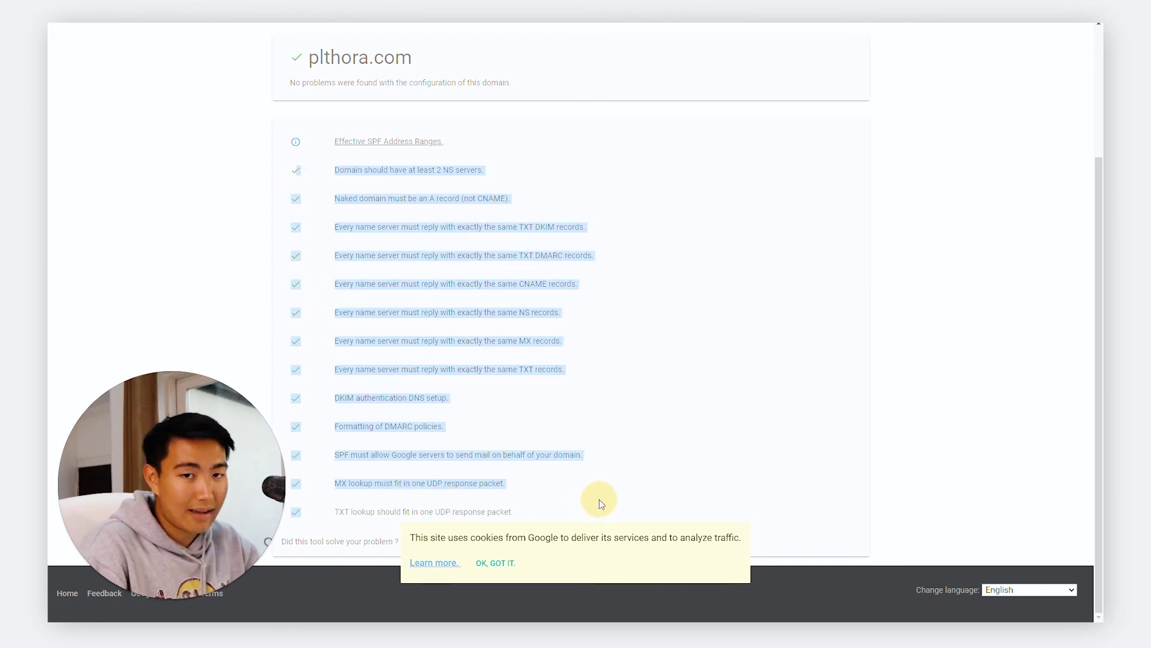